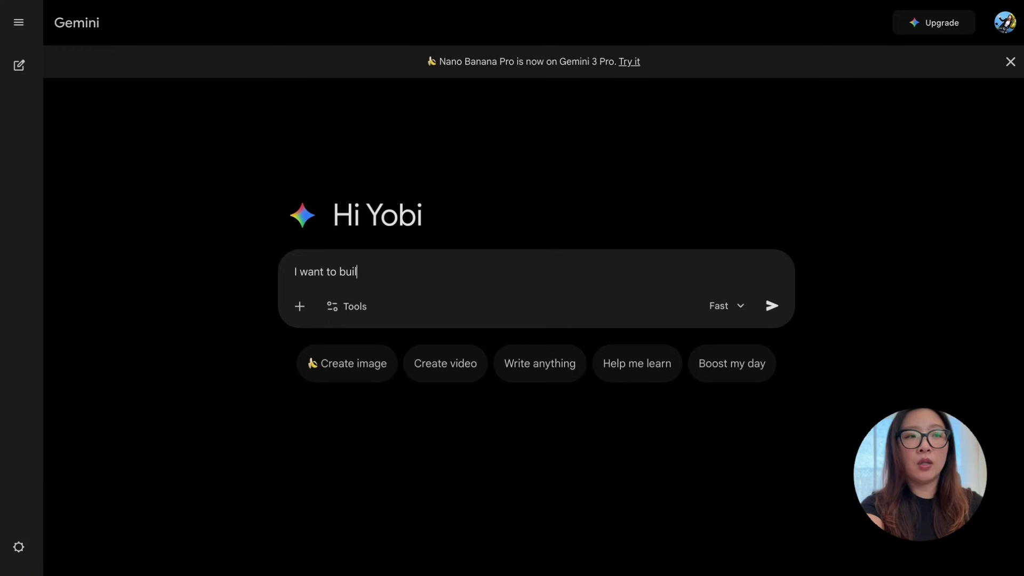
Step: Finish the fitness-app competitor prompt, correcting 'help' to 'helps'
{"action": "type", "text": "d"}
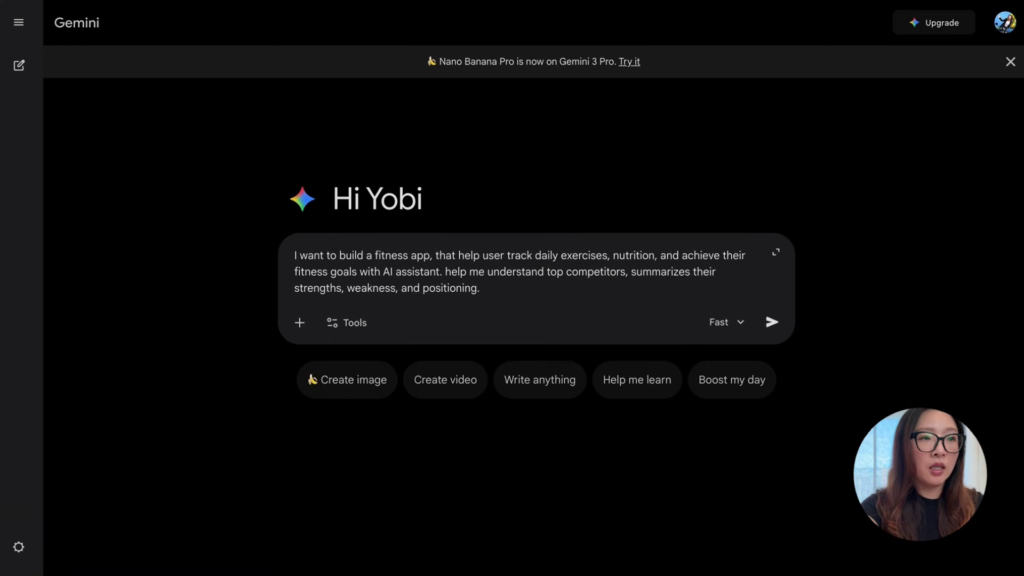
{"action": "left_click", "coordinate": [479, 257]}
{"action": "type", "text": "s"}
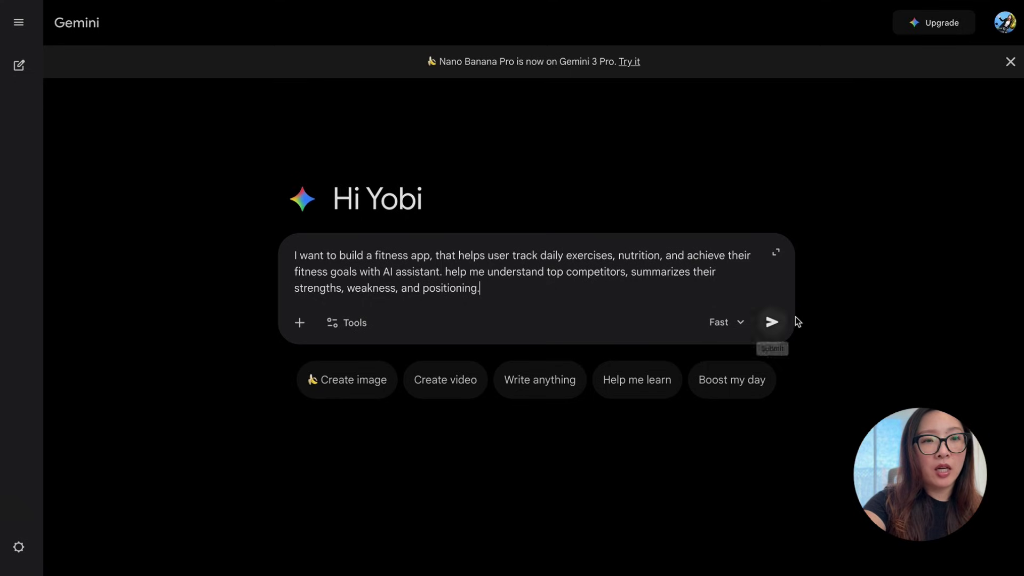
Step: Submit the prompt and read the competitor table, Key Takeaways and Your Potential Competitive Edge
{"action": "left_click", "coordinate": [776, 322]}
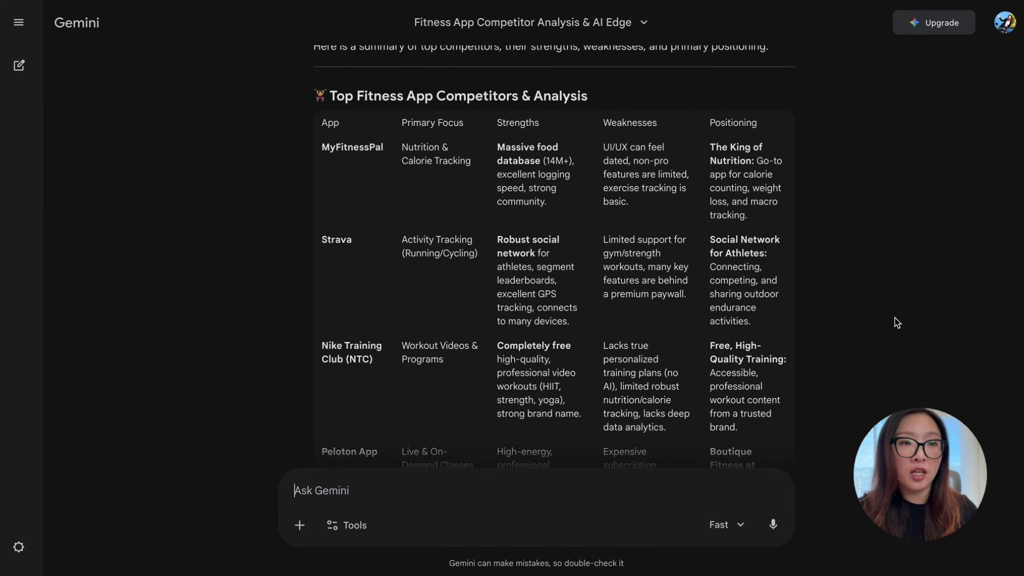
{"action": "scroll", "coordinate": [721, 217], "scroll_direction": "down", "scroll_amount": 10}
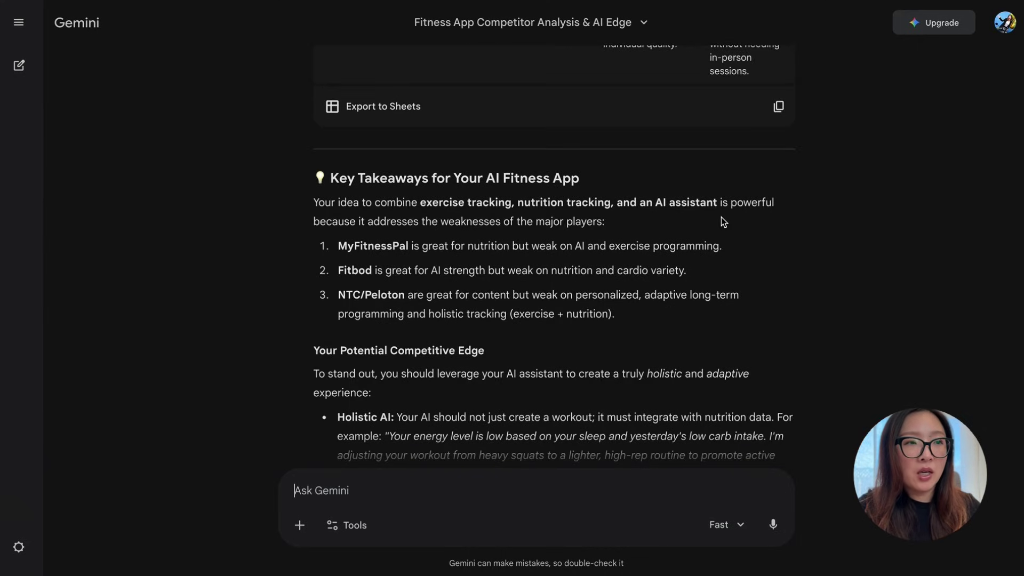
{"action": "scroll", "coordinate": [721, 217], "scroll_direction": "down", "scroll_amount": 1}
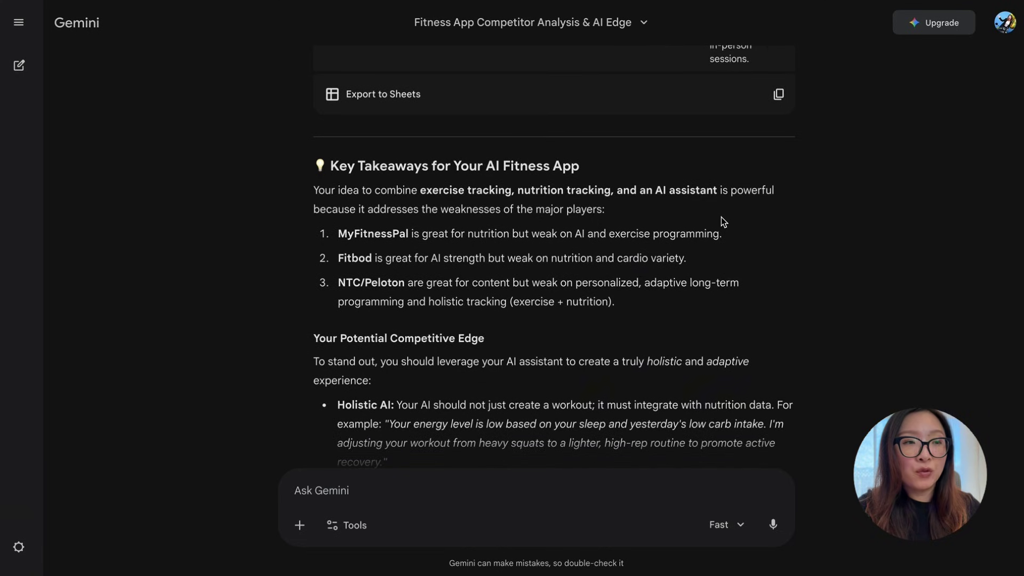
{"action": "scroll", "coordinate": [721, 216], "scroll_direction": "up", "scroll_amount": 1}
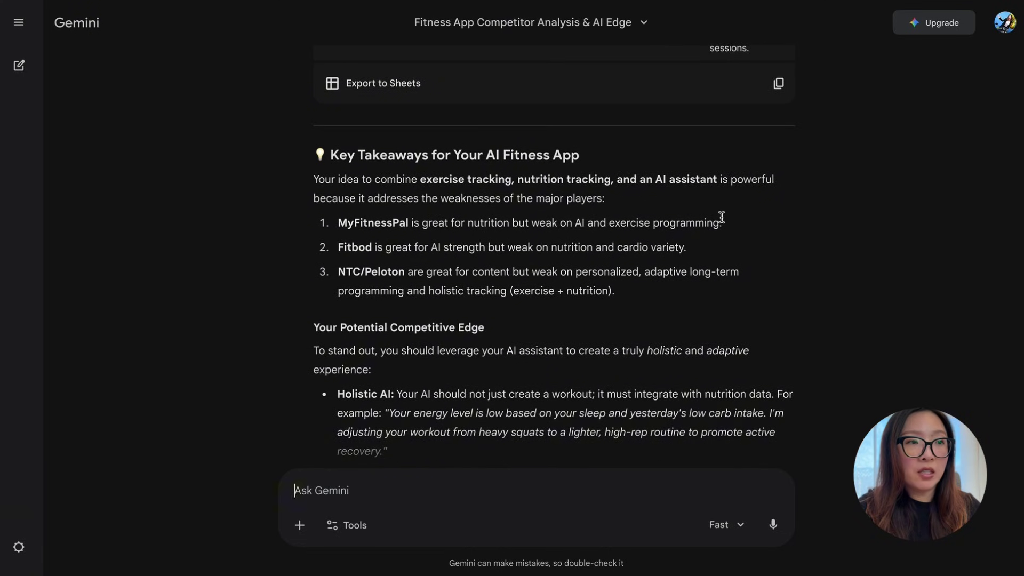
{"action": "scroll", "coordinate": [721, 216], "scroll_direction": "down", "scroll_amount": 5}
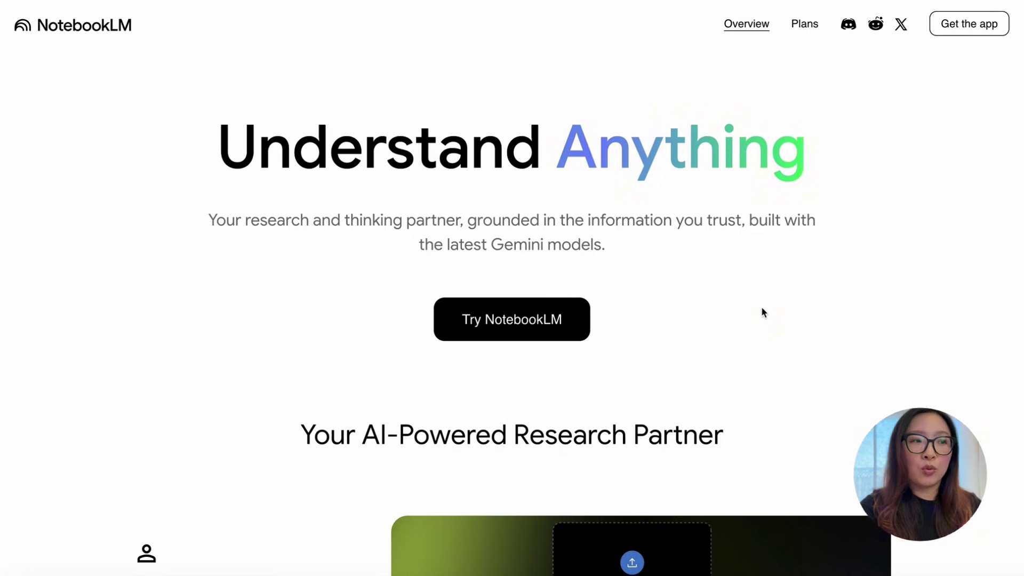
Step: Scroll through NotebookLM's feature sections, from uploading sources down to Audio Overview
{"action": "scroll", "coordinate": [720, 330], "scroll_direction": "down", "scroll_amount": 6}
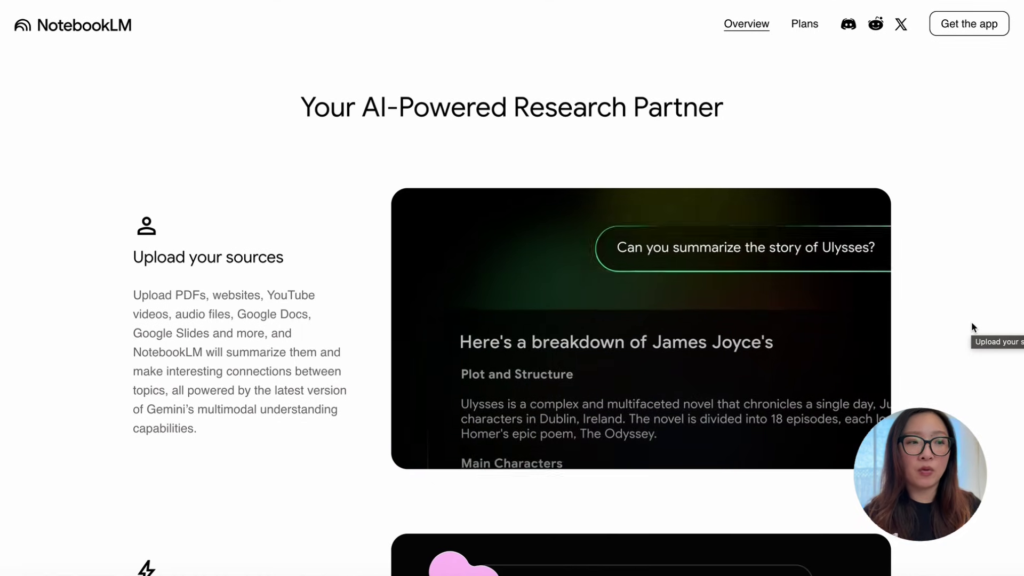
{"action": "scroll", "coordinate": [971, 323], "scroll_direction": "down", "scroll_amount": 3}
{"action": "scroll", "coordinate": [971, 324], "scroll_direction": "down", "scroll_amount": 3}
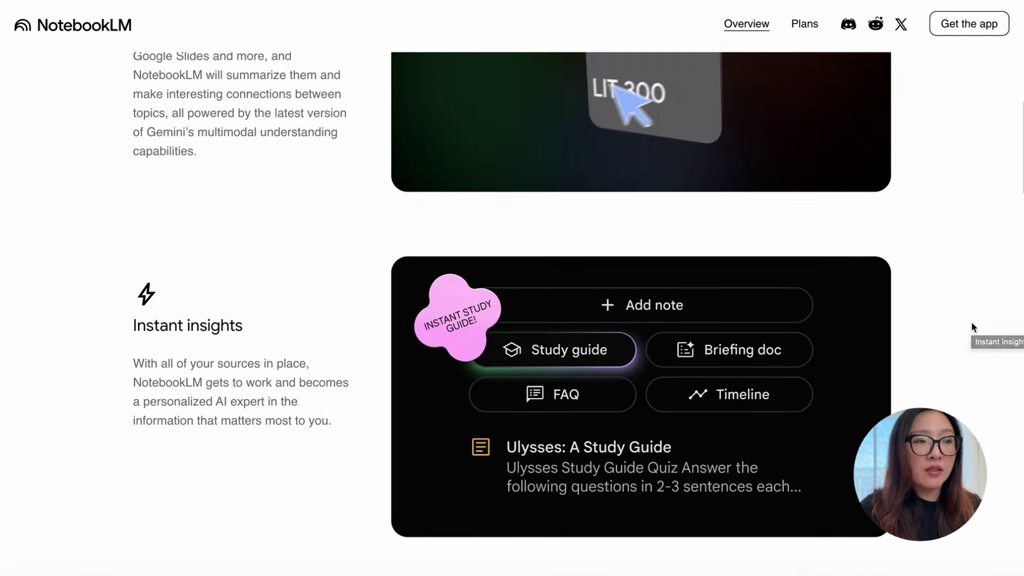
{"action": "scroll", "coordinate": [972, 324], "scroll_direction": "down", "scroll_amount": 7}
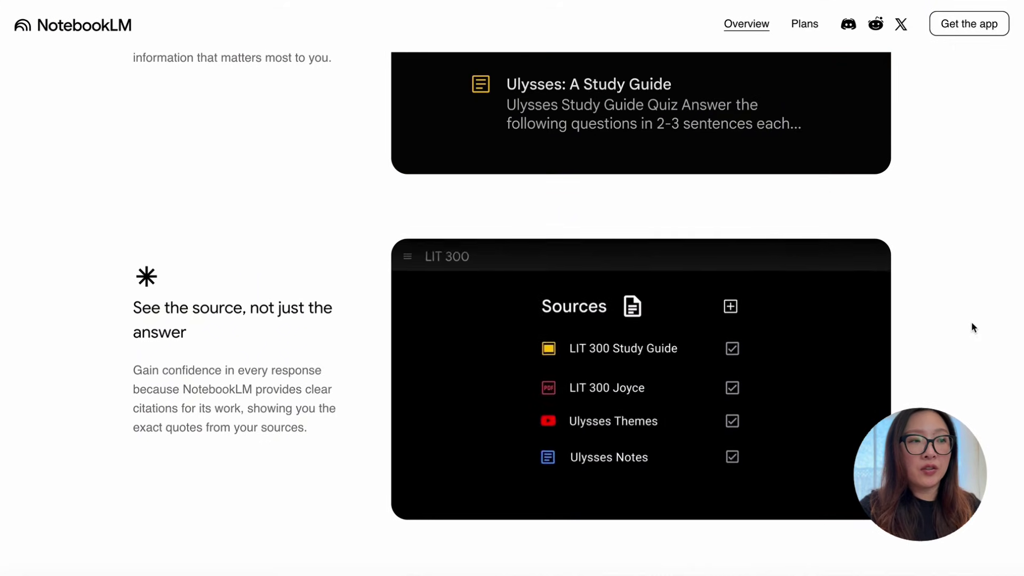
{"action": "scroll", "coordinate": [971, 323], "scroll_direction": "down", "scroll_amount": 5}
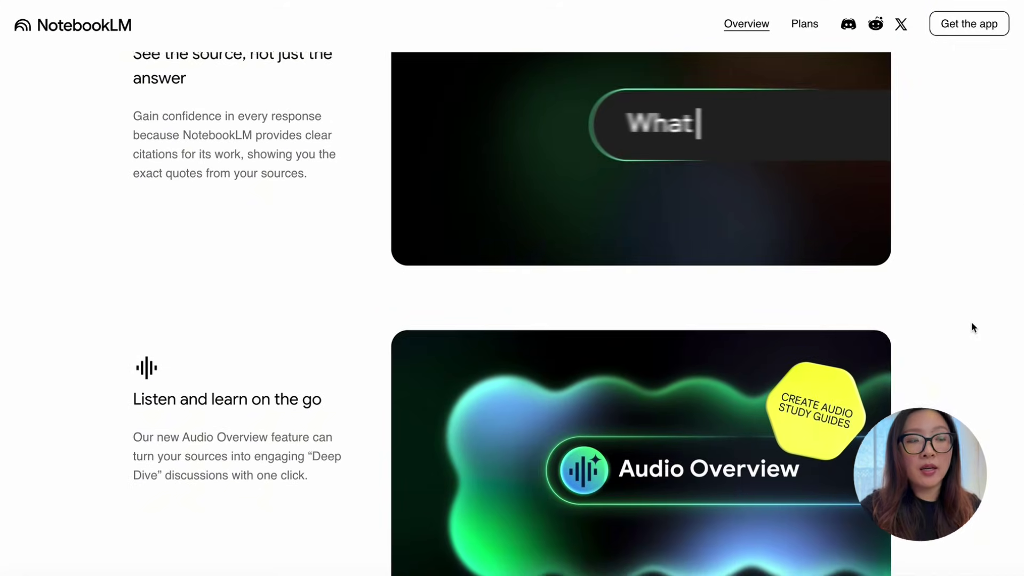
{"action": "scroll", "coordinate": [971, 322], "scroll_direction": "down", "scroll_amount": 1}
{"action": "scroll", "coordinate": [970, 322], "scroll_direction": "up", "scroll_amount": 2}
{"action": "scroll", "coordinate": [971, 322], "scroll_direction": "down", "scroll_amount": 1}
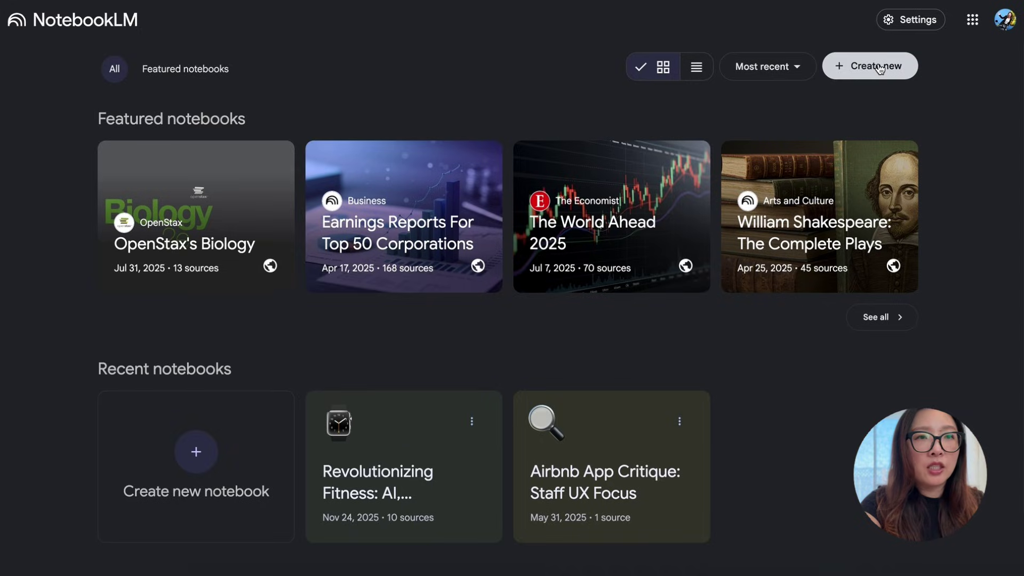
Step: Create a new notebook and run Fast Research on 'how can AI help people achieve fitness goals?'
{"action": "left_click", "coordinate": [879, 67]}
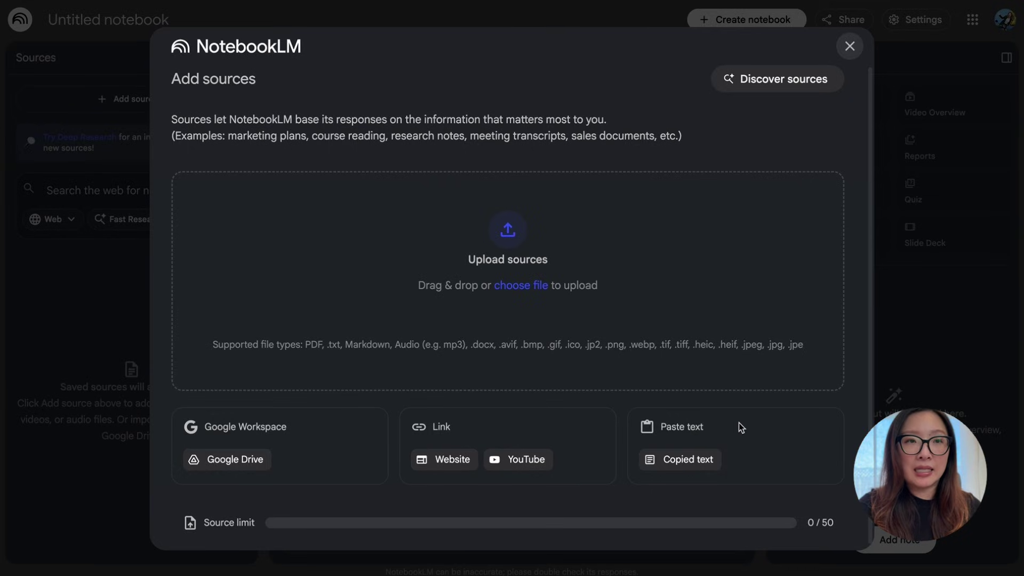
{"action": "left_click", "coordinate": [851, 47]}
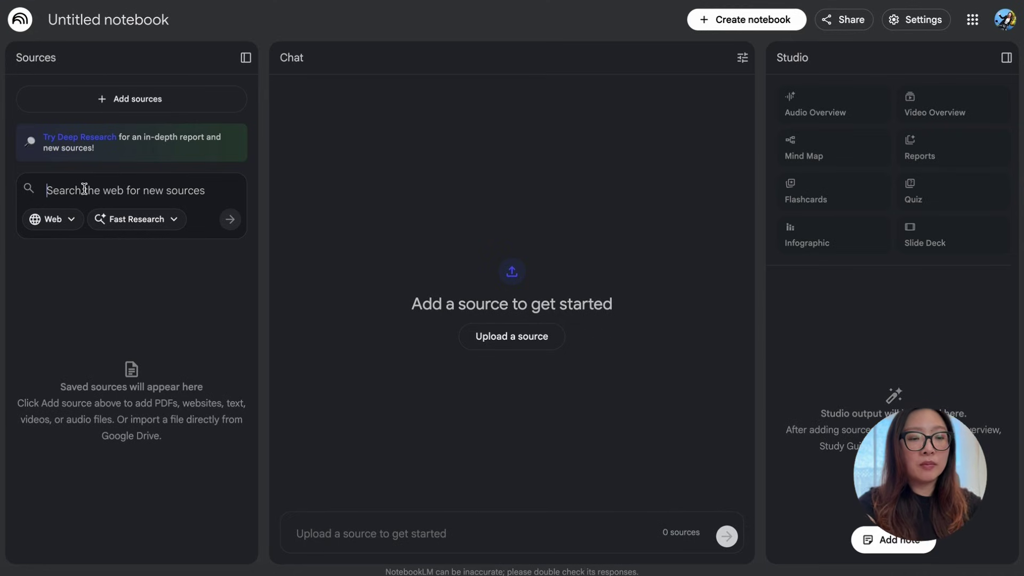
{"action": "type", "text": "how can AI help people achieve fitness goals?"}
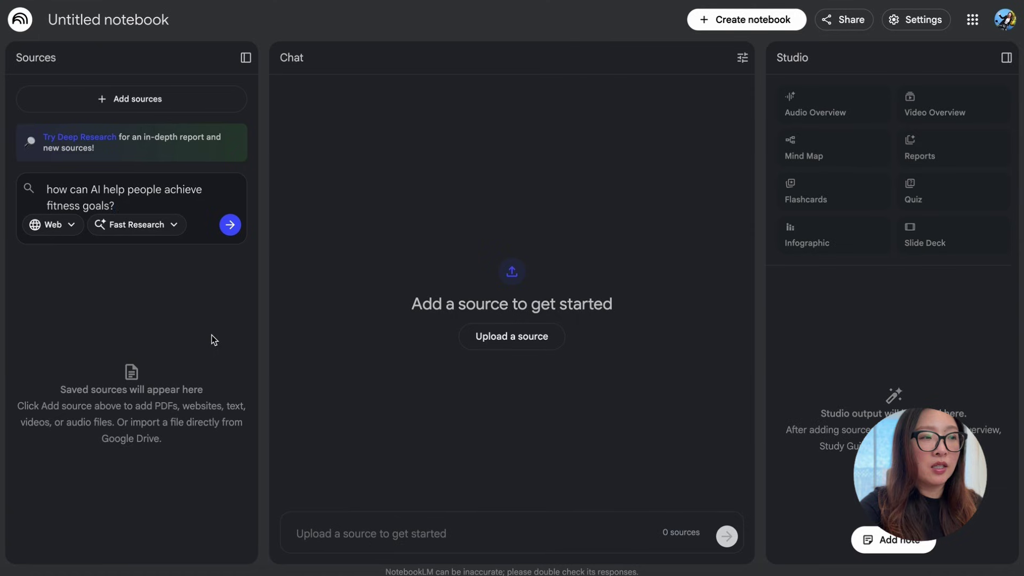
{"action": "left_click", "coordinate": [230, 224]}
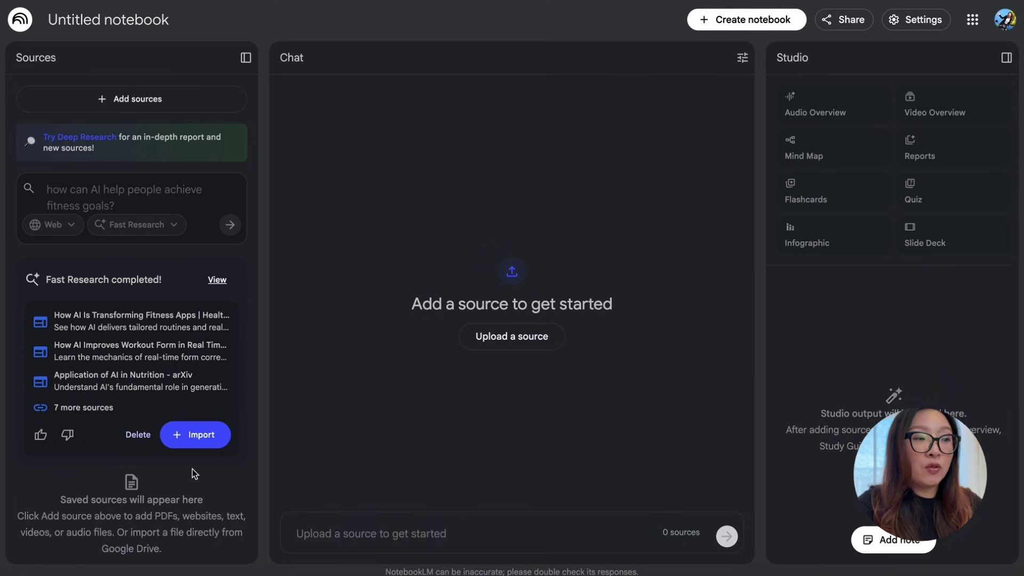
Step: Import the 10 found web sources into the notebook
{"action": "left_click", "coordinate": [192, 439]}
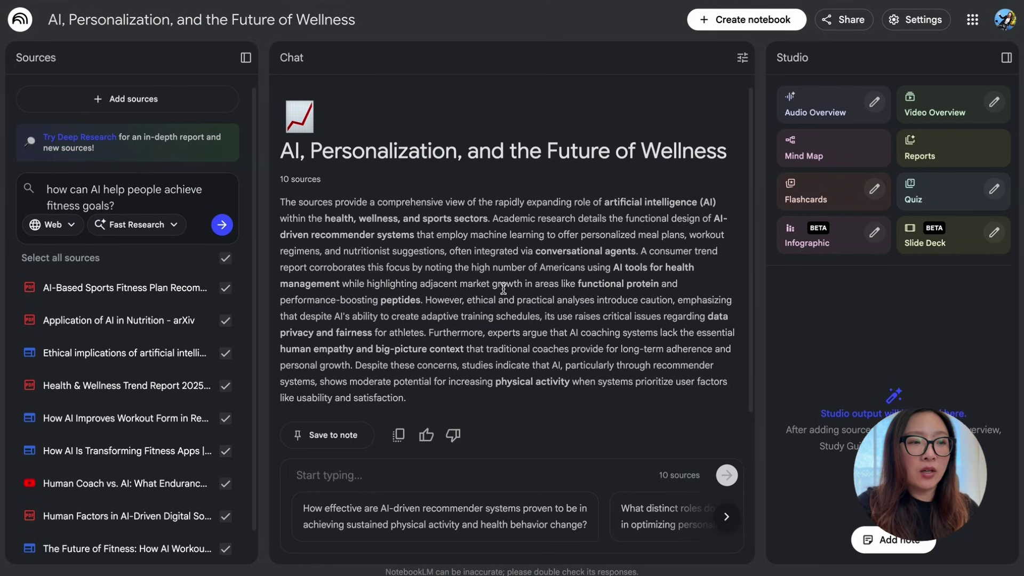
{"action": "scroll", "coordinate": [503, 288], "scroll_direction": "down", "scroll_amount": 1}
{"action": "scroll", "coordinate": [504, 289], "scroll_direction": "up", "scroll_amount": 1}
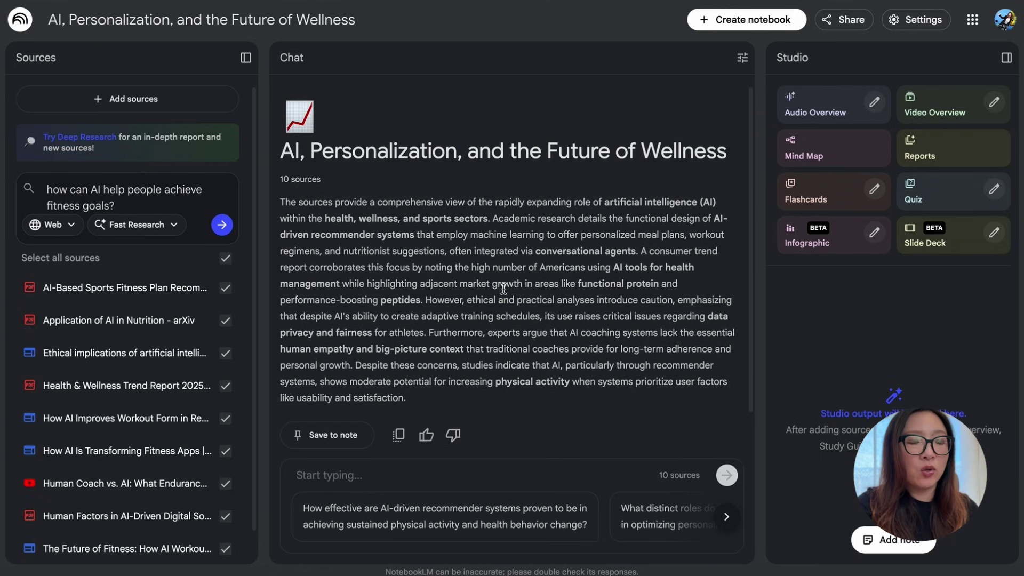
{"action": "scroll", "coordinate": [504, 288], "scroll_direction": "down", "scroll_amount": 1}
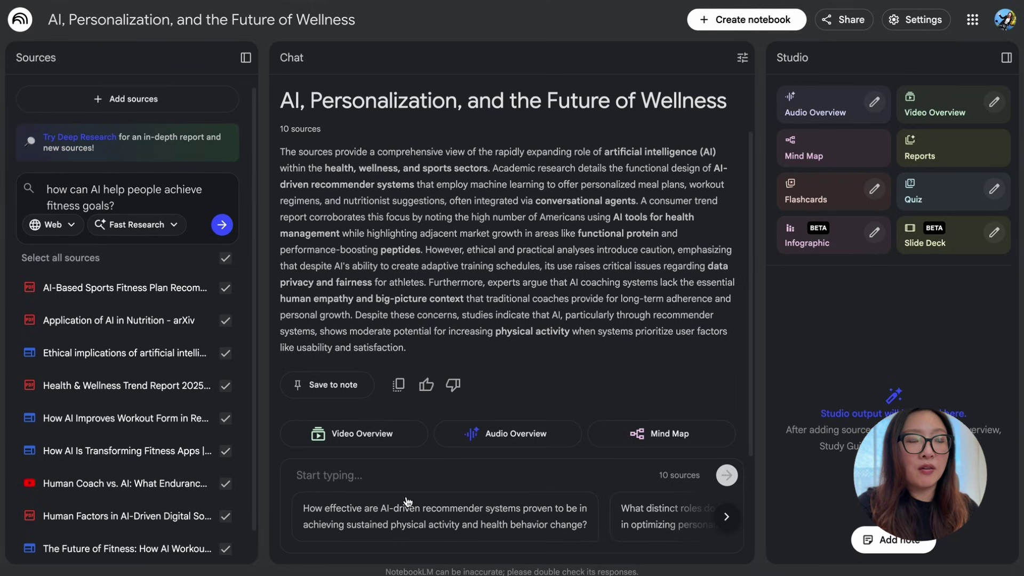
Step: Ask the notebook 'What are the top challenges?' and read its answer
{"action": "left_click", "coordinate": [363, 476]}
{"action": "type", "text": "What are the top challenges?"}
{"action": "key", "text": "Return"}
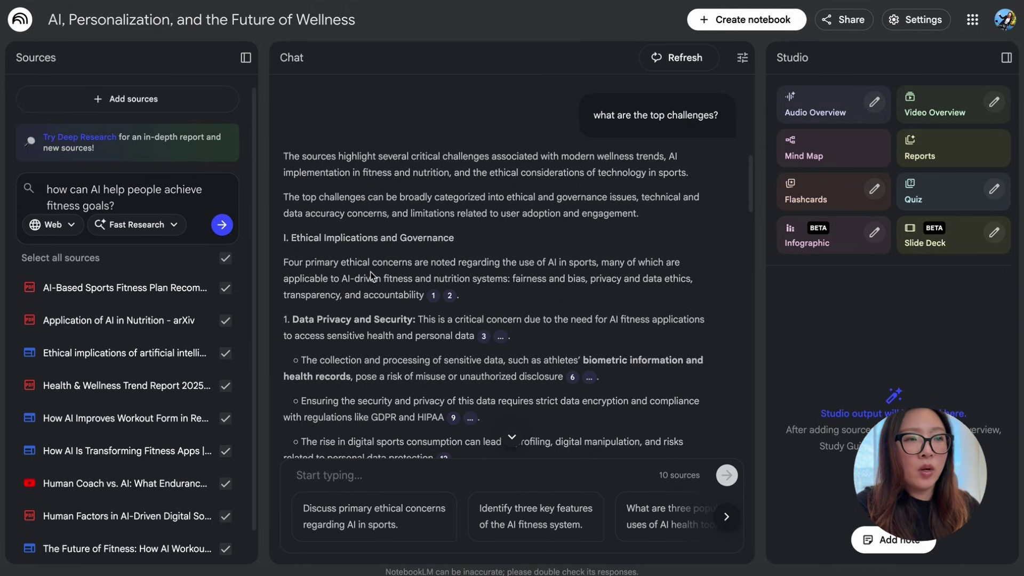
{"action": "scroll", "coordinate": [371, 276], "scroll_direction": "down", "scroll_amount": 2}
Step: Scroll back up through the notebook's challenges answer before leaving NotebookLM
{"action": "mouse_move", "coordinate": [435, 240]}
{"action": "scroll", "coordinate": [533, 240], "scroll_direction": "up", "scroll_amount": 10}
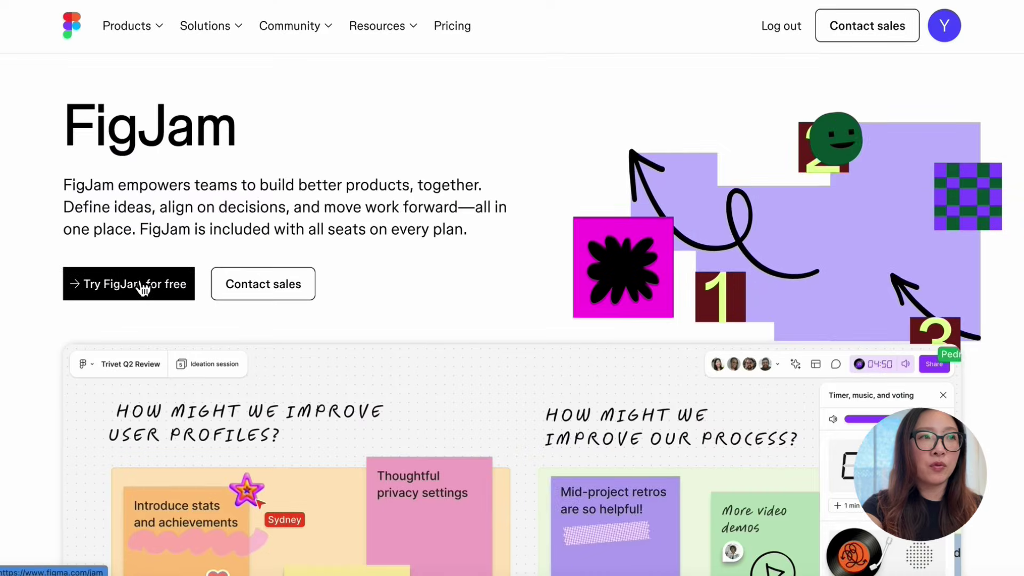
Step: Start a free, untitled FigJam board via 'Try FigJam for free'
{"action": "left_click", "coordinate": [143, 286]}
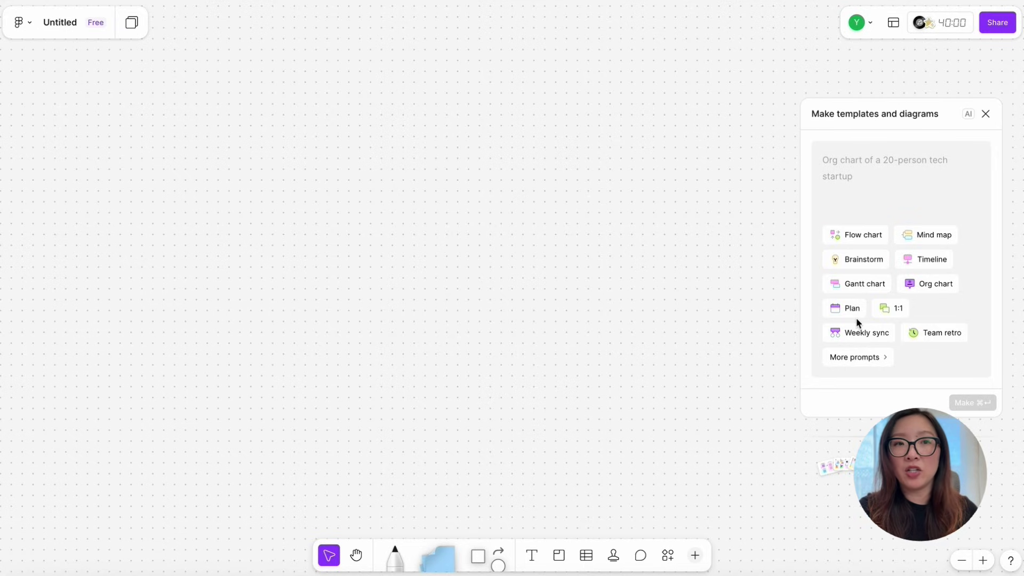
{"action": "left_click", "coordinate": [868, 261]}
{"action": "type", "text": "I want to build a fitness app, that help user track daily exercises, nutrition, and achieve their fitness goals with AI assistant. help me generate some ideas."}
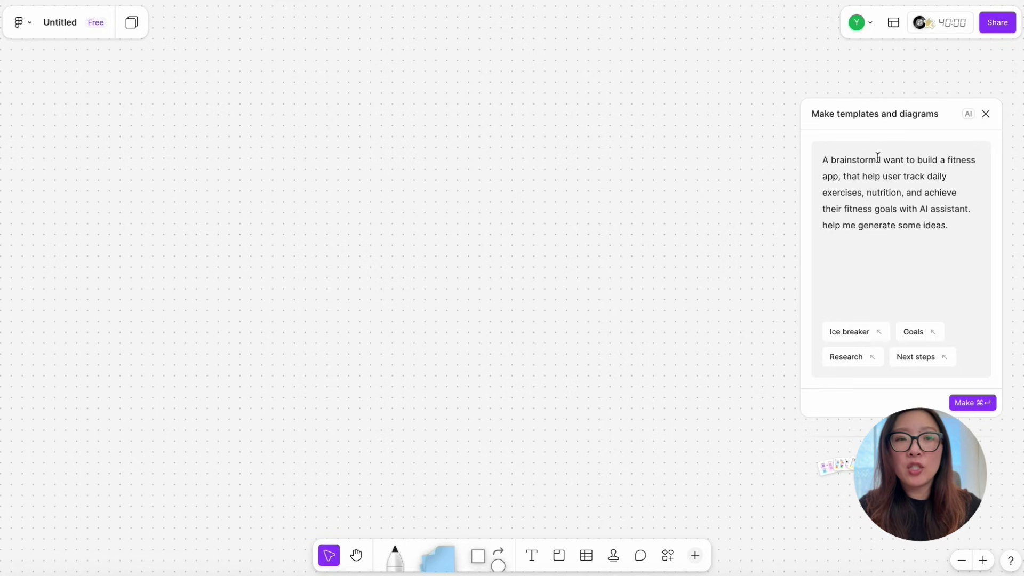
{"action": "left_click", "coordinate": [964, 404]}
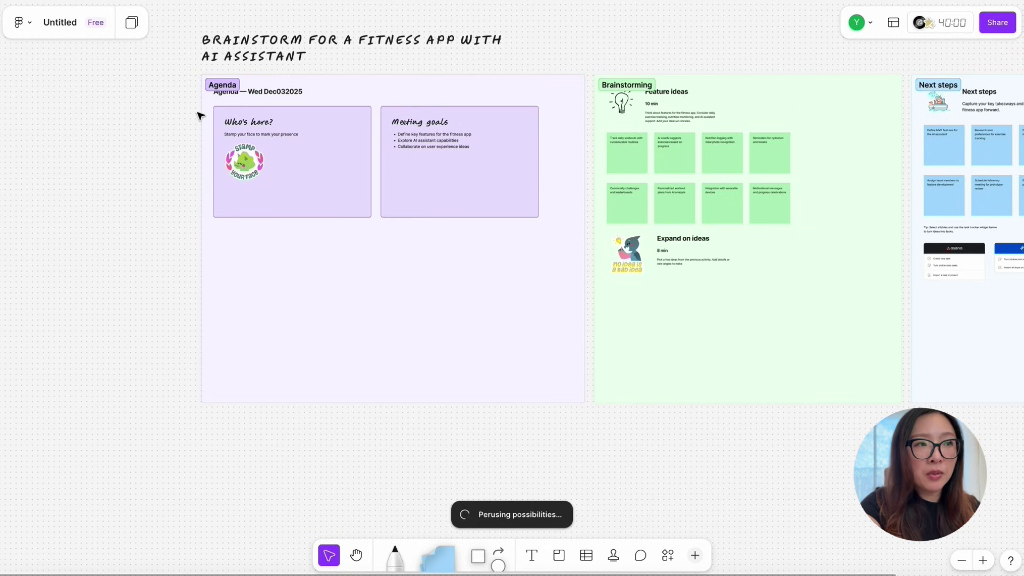
{"action": "scroll", "coordinate": [199, 116], "scroll_direction": "up", "scroll_amount": 5}
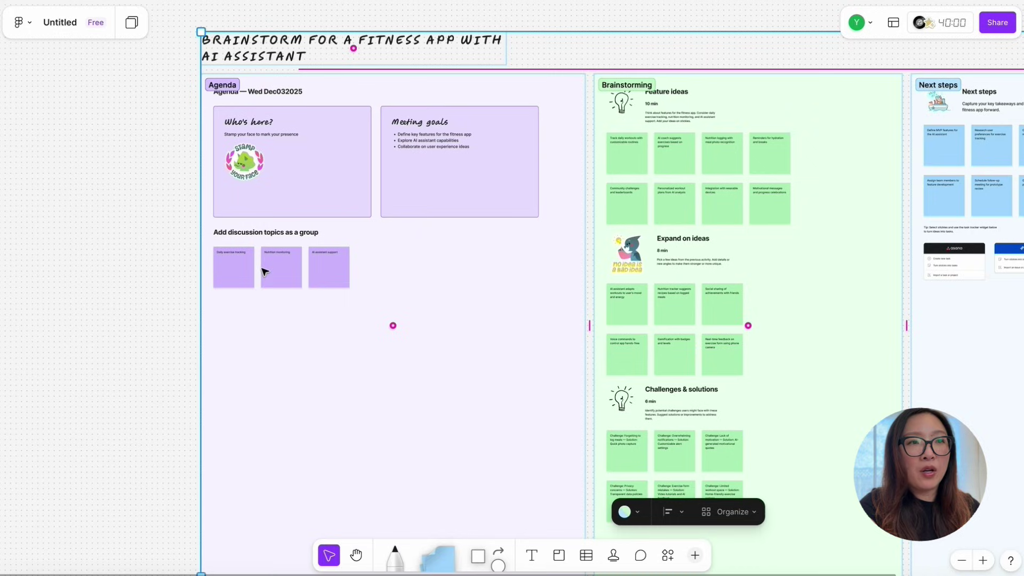
{"action": "scroll", "coordinate": [759, 201], "scroll_direction": "right", "scroll_amount": 5}
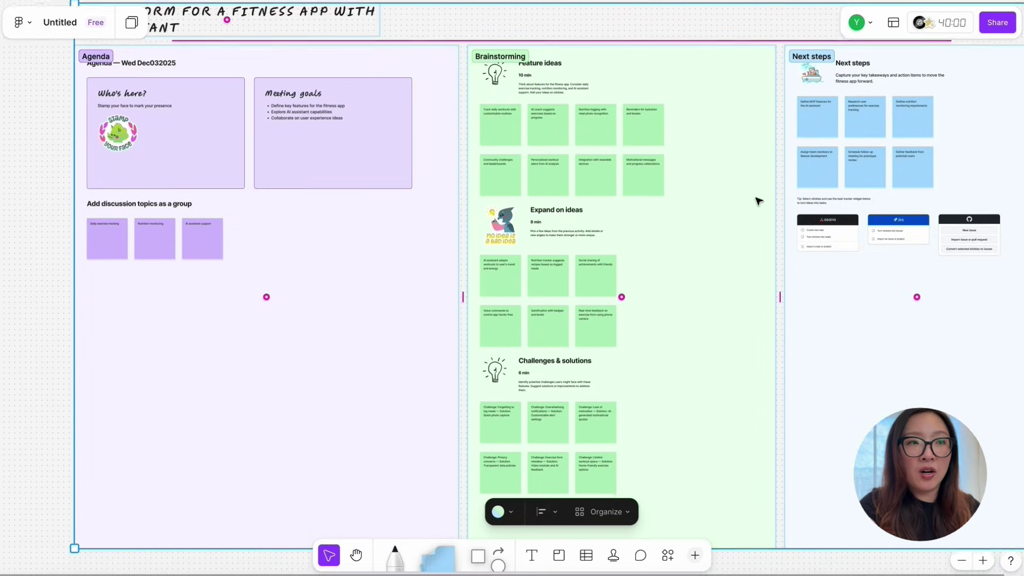
{"action": "scroll", "coordinate": [610, 99], "scroll_direction": "up", "scroll_amount": 5}
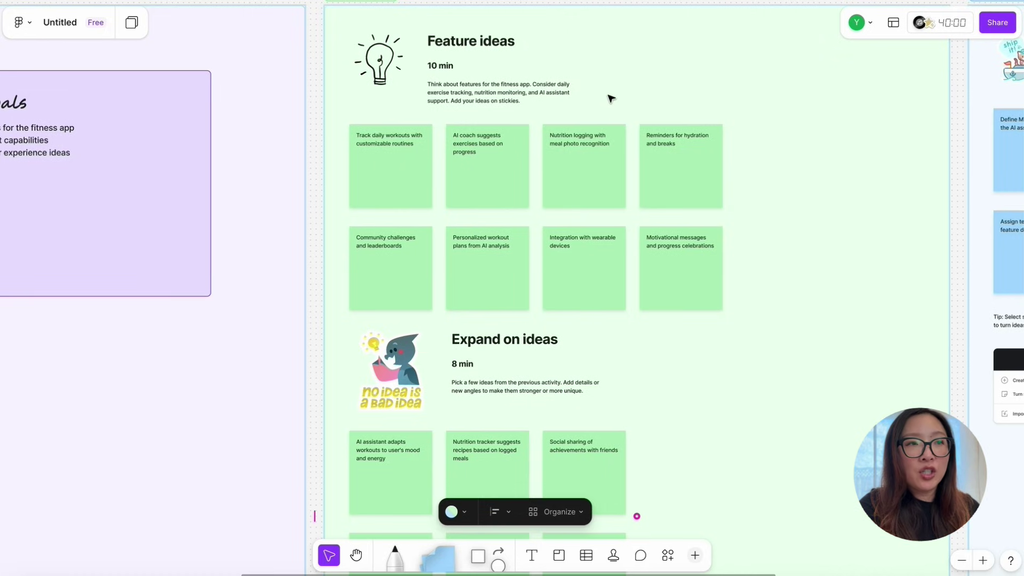
{"action": "scroll", "coordinate": [606, 143], "scroll_direction": "down", "scroll_amount": 10}
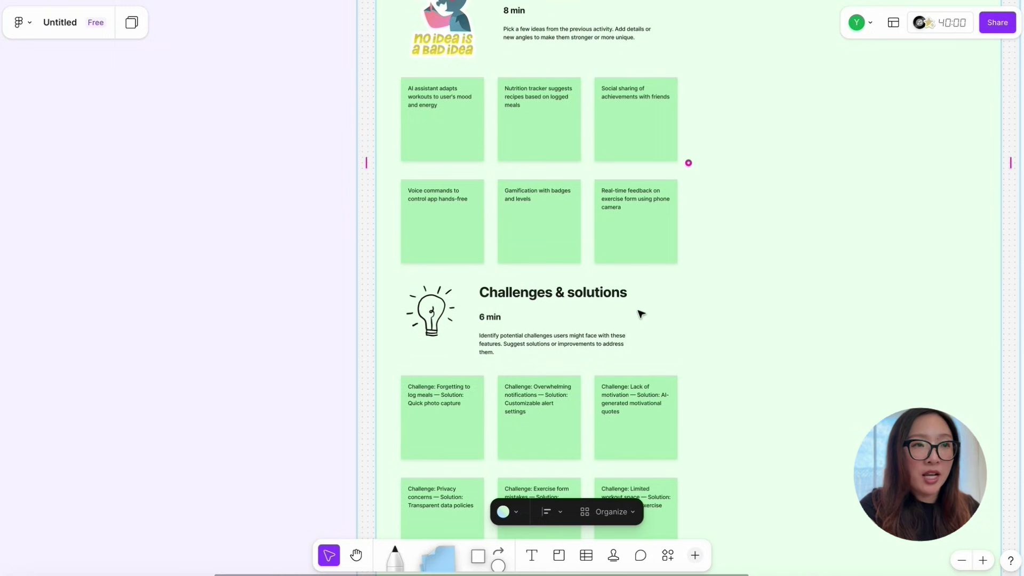
{"action": "scroll", "coordinate": [640, 314], "scroll_direction": "down", "scroll_amount": 2}
{"action": "scroll", "coordinate": [632, 353], "scroll_direction": "down", "scroll_amount": 5}
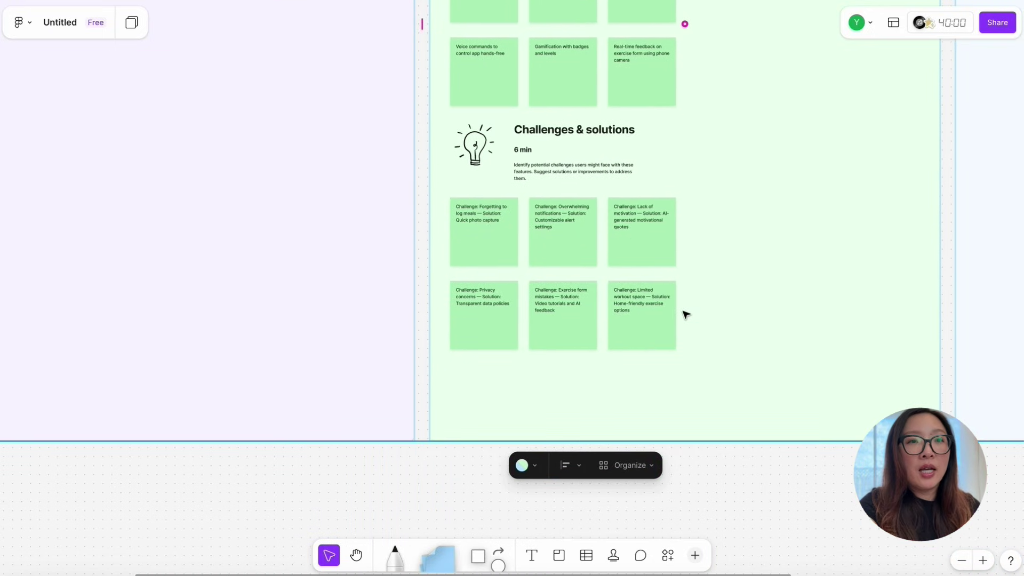
{"action": "scroll", "coordinate": [702, 302], "scroll_direction": "up", "scroll_amount": 5}
{"action": "scroll", "coordinate": [701, 302], "scroll_direction": "right", "scroll_amount": 10}
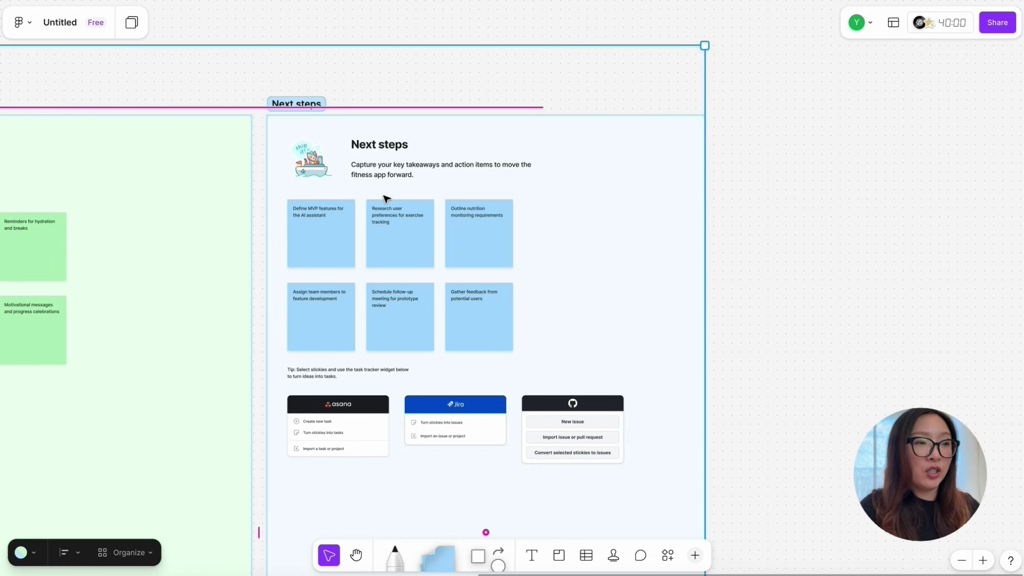
{"action": "scroll", "coordinate": [387, 198], "scroll_direction": "up", "scroll_amount": 2}
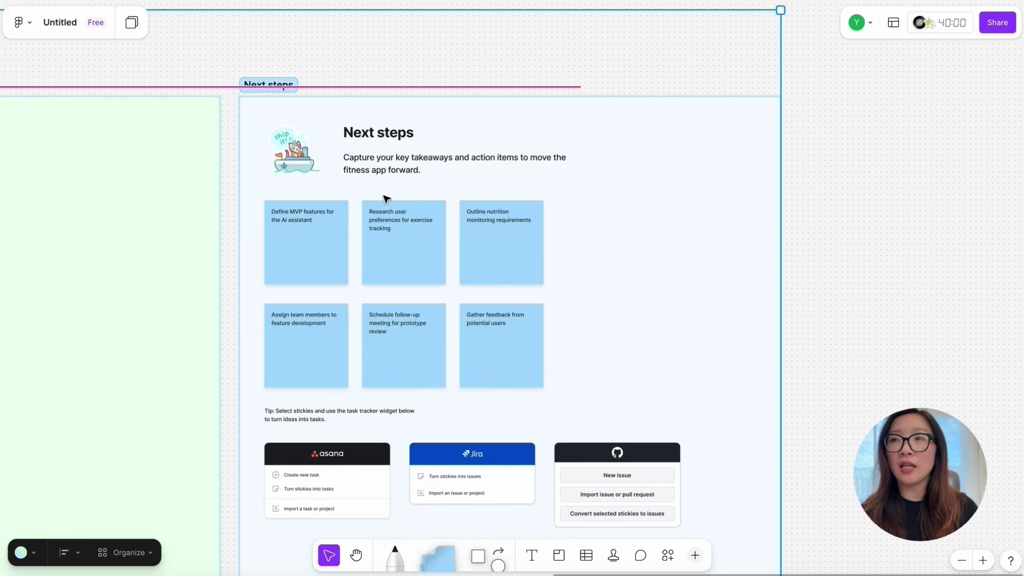
{"action": "key", "text": "shift+1"}
Step: Open the widgets, stickers and templates panel and scroll through its template categories
{"action": "left_click", "coordinate": [695, 556]}
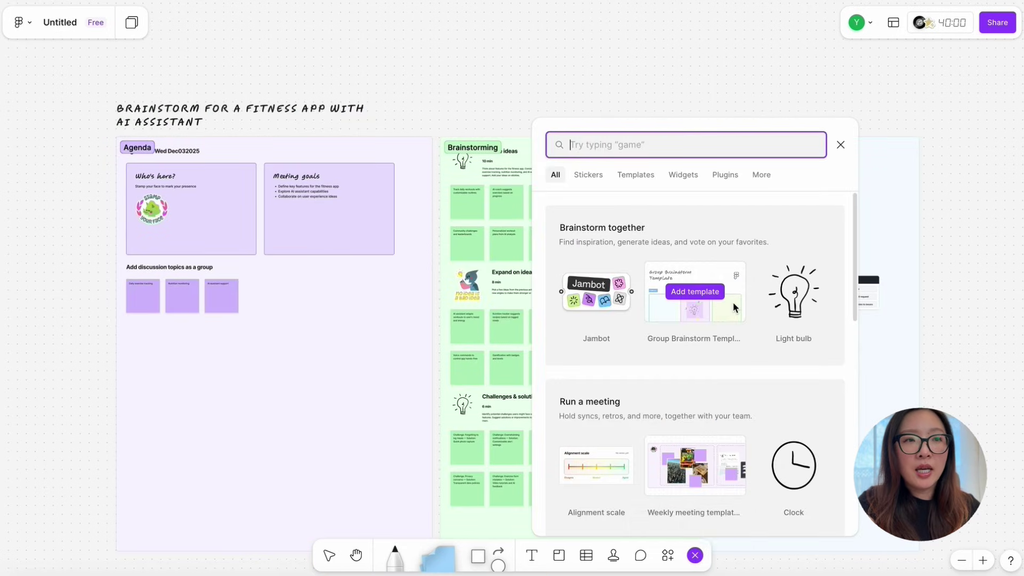
{"action": "scroll", "coordinate": [784, 199], "scroll_direction": "down", "scroll_amount": 2}
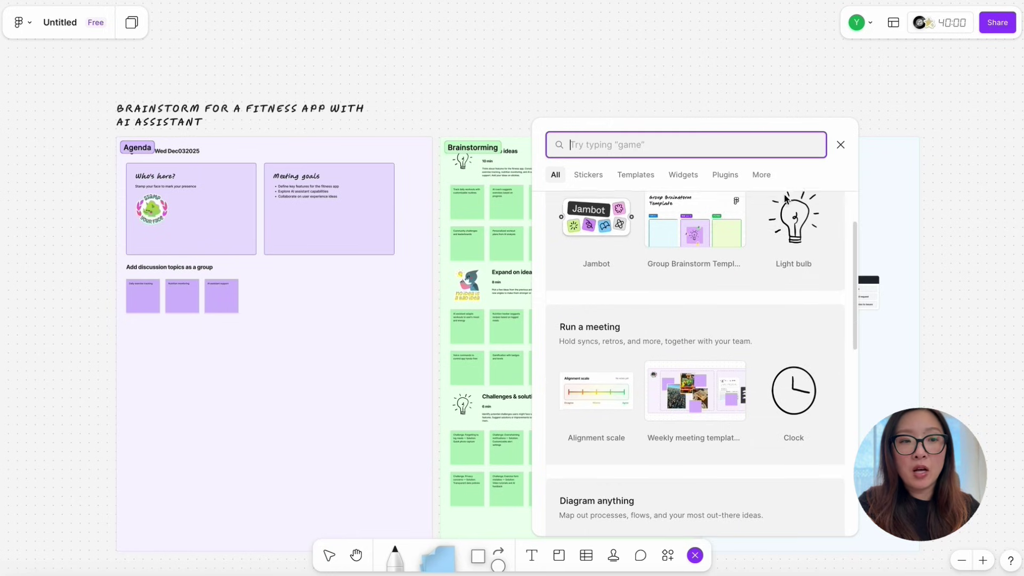
{"action": "scroll", "coordinate": [784, 199], "scroll_direction": "up", "scroll_amount": 2}
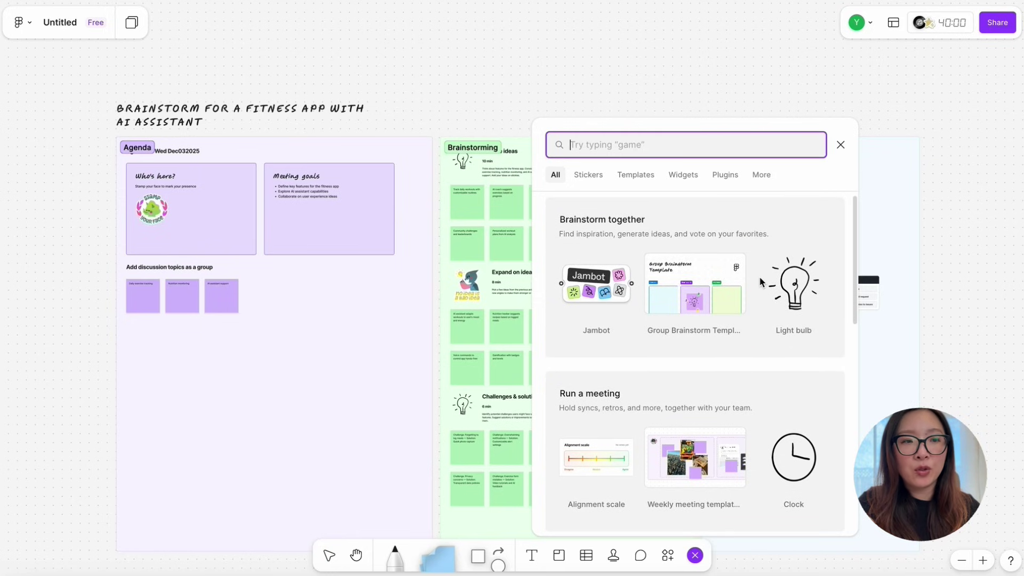
{"action": "scroll", "coordinate": [759, 284], "scroll_direction": "down", "scroll_amount": 5}
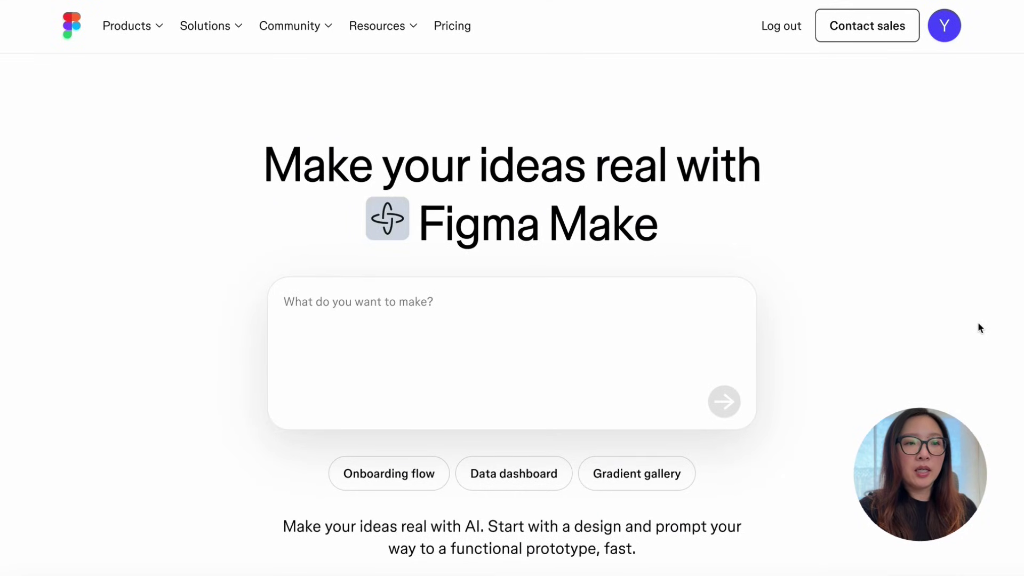
{"action": "scroll", "coordinate": [978, 323], "scroll_direction": "down", "scroll_amount": 10}
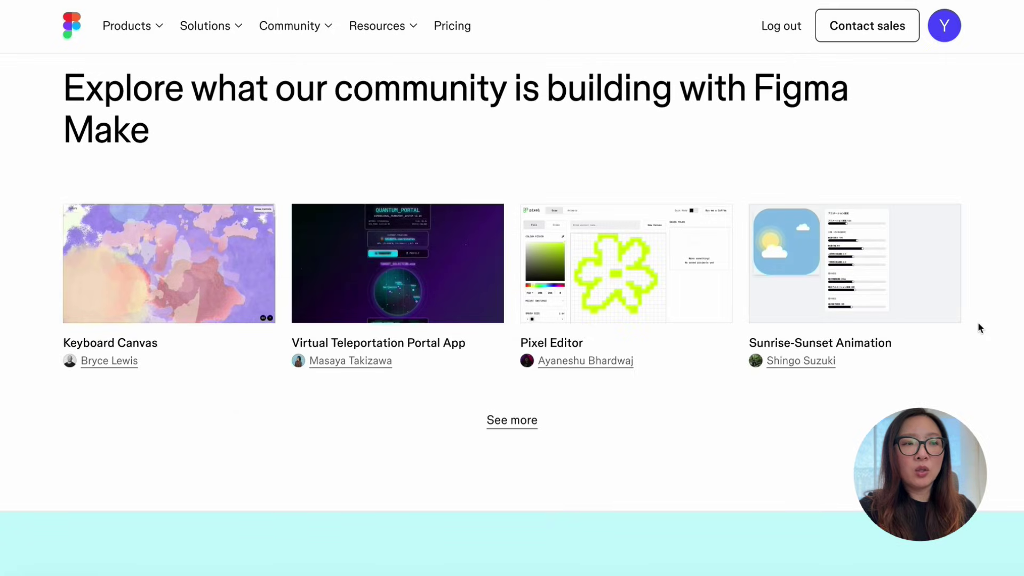
{"action": "scroll", "coordinate": [977, 326], "scroll_direction": "up", "scroll_amount": 10}
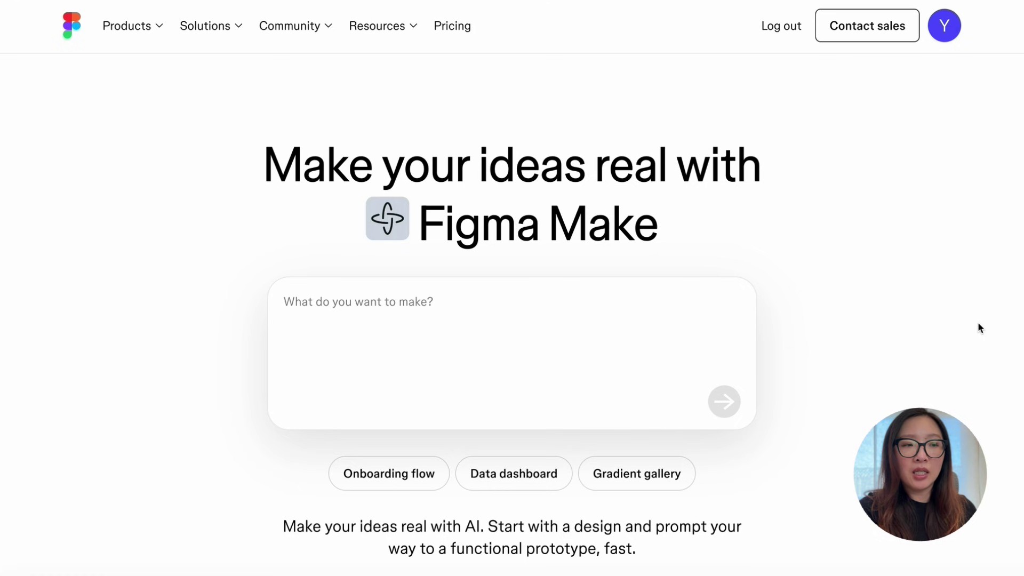
{"action": "scroll", "coordinate": [979, 325], "scroll_direction": "down", "scroll_amount": 9}
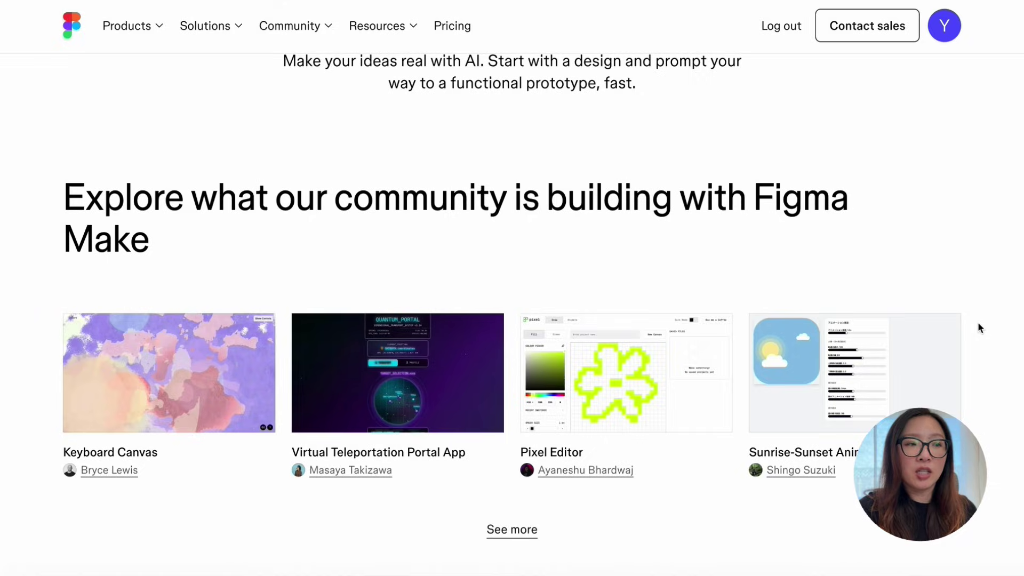
{"action": "scroll", "coordinate": [979, 326], "scroll_direction": "up", "scroll_amount": 9}
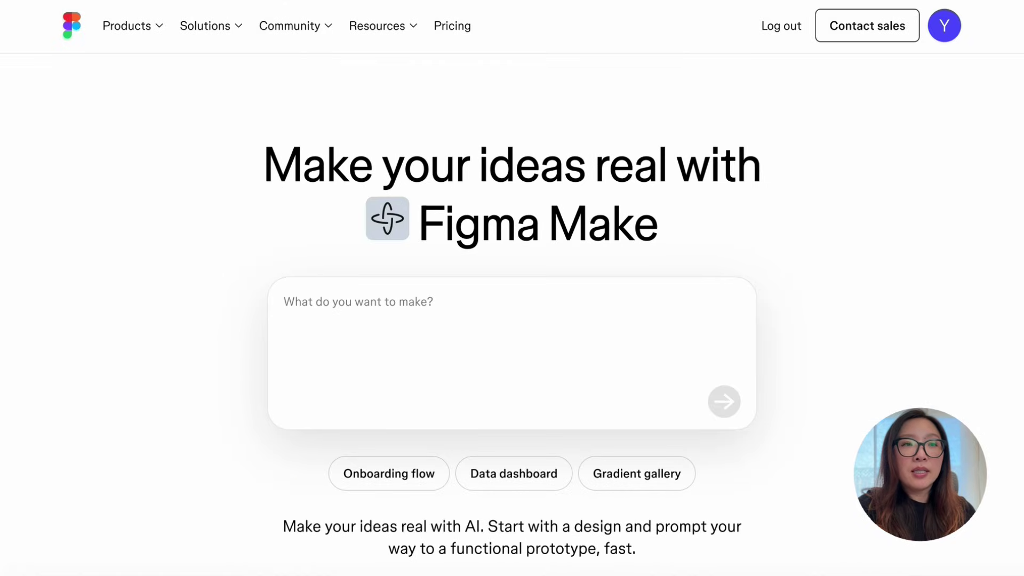
Step: Paste the AI fitness app description into Figma Make's prompt box and send it
{"action": "left_click", "coordinate": [491, 306]}
{"action": "type", "text": "AI fitness mobile app that help users track and achieve their fitness goals"}
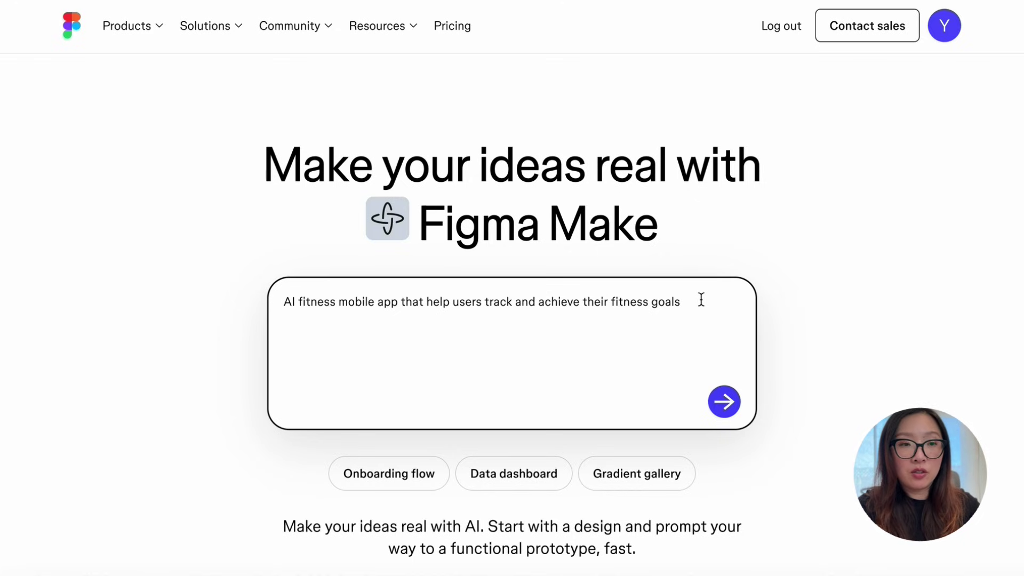
{"action": "left_click", "coordinate": [724, 401]}
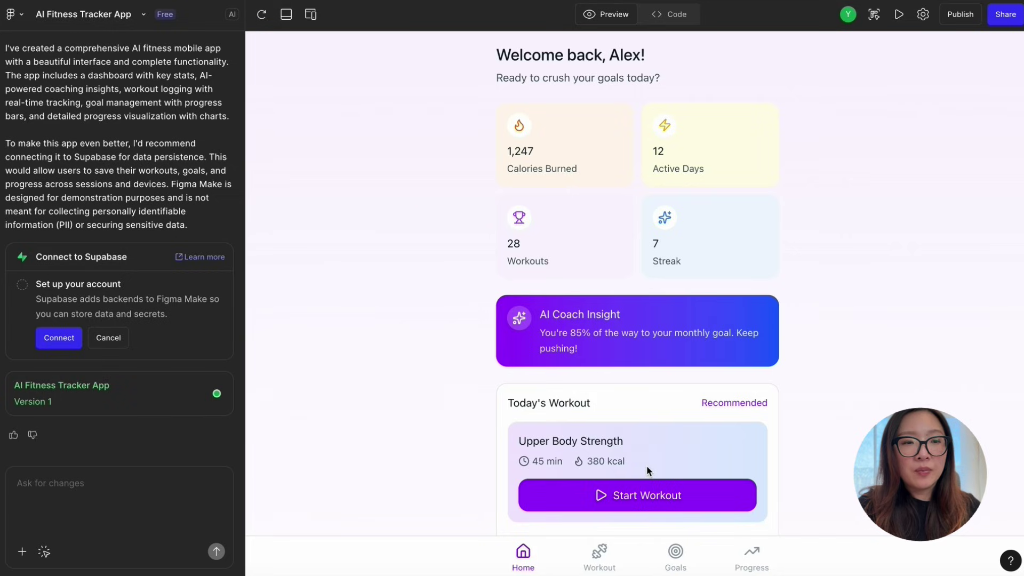
Step: Scroll the prototype's Home screen, then view the Log Workout and Your Goals pages
{"action": "scroll", "coordinate": [657, 446], "scroll_direction": "down", "scroll_amount": 3}
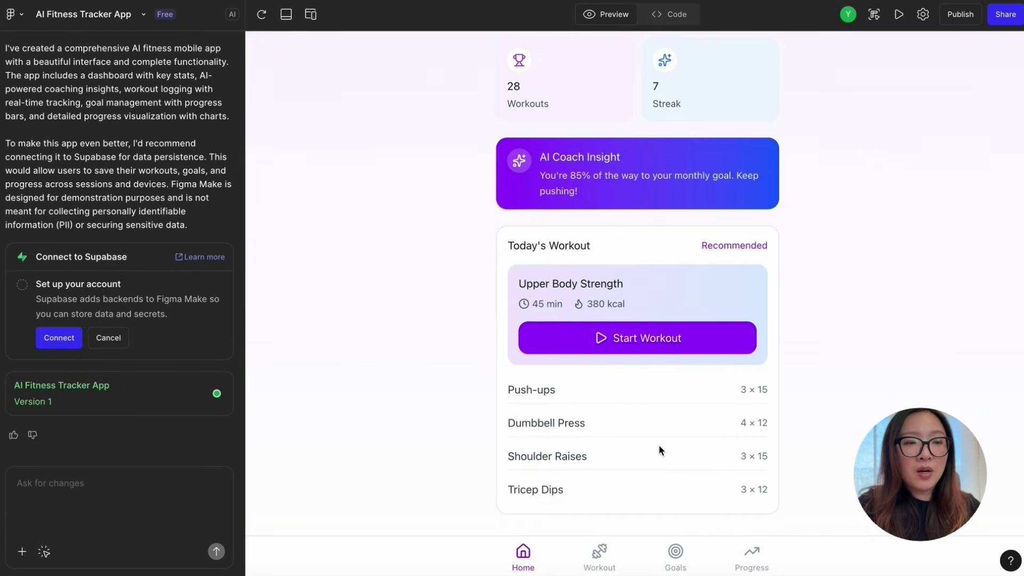
{"action": "scroll", "coordinate": [658, 445], "scroll_direction": "up", "scroll_amount": 3}
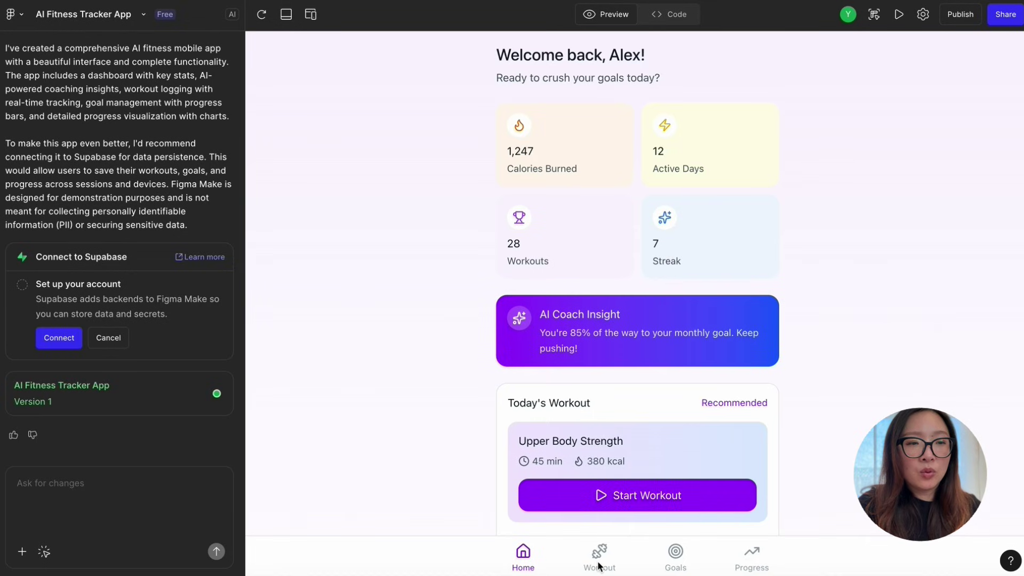
{"action": "left_click", "coordinate": [599, 559]}
{"action": "left_click", "coordinate": [675, 563]}
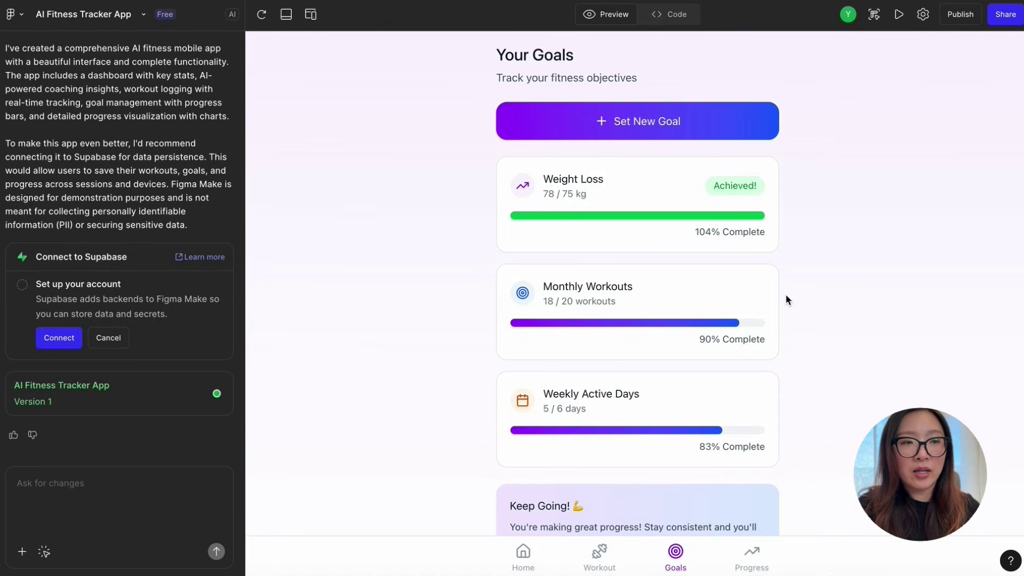
{"action": "scroll", "coordinate": [785, 299], "scroll_direction": "down", "scroll_amount": 2}
Step: View the Progress page's charts, then preview the app in an iPhone 16 frame
{"action": "left_click", "coordinate": [750, 560]}
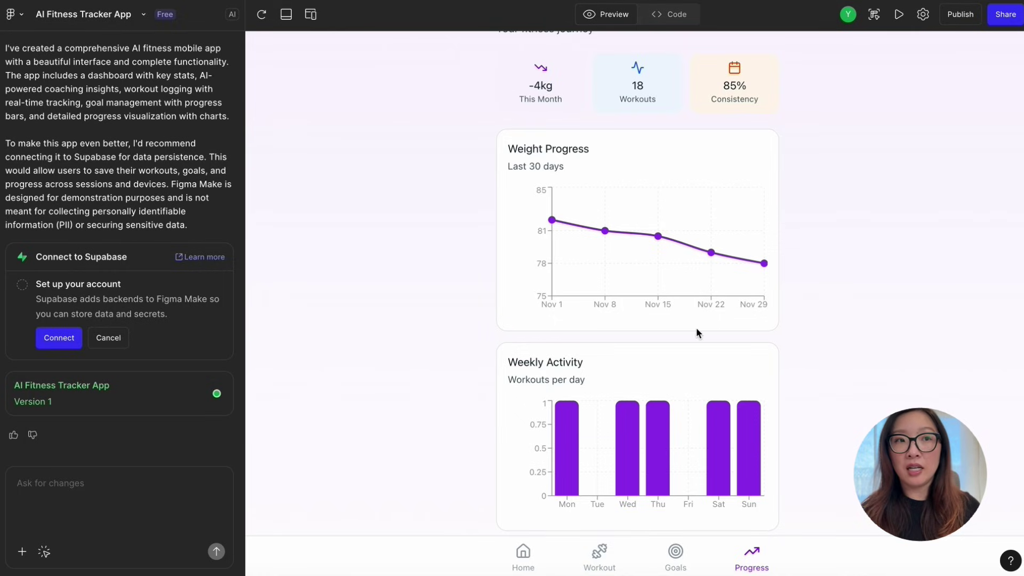
{"action": "scroll", "coordinate": [696, 328], "scroll_direction": "down", "scroll_amount": 4}
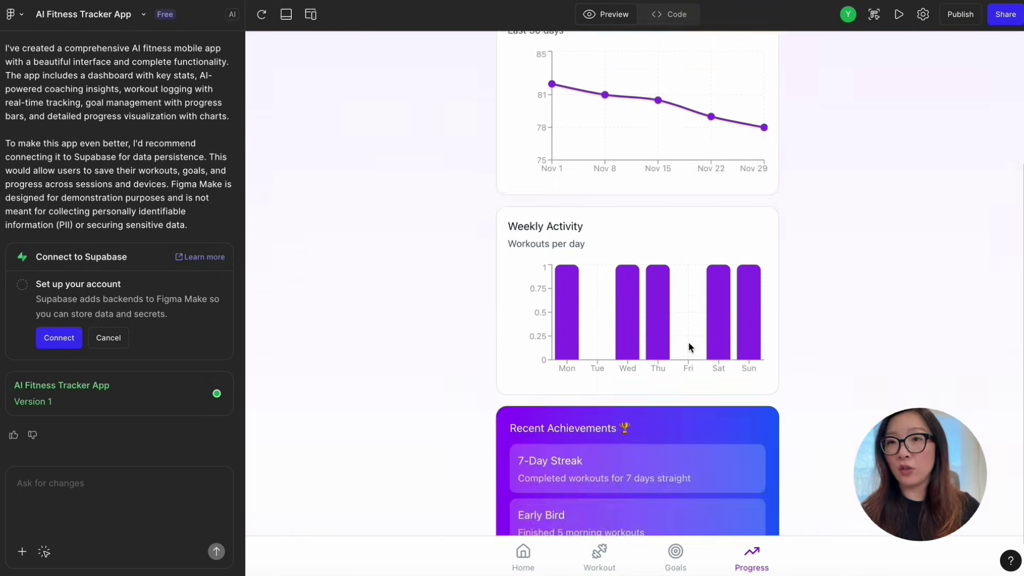
{"action": "left_click", "coordinate": [310, 14]}
Step: Keep iPhone 16 as the preview device and view the Log Workout and Your Goals screens
{"action": "left_click", "coordinate": [324, 46]}
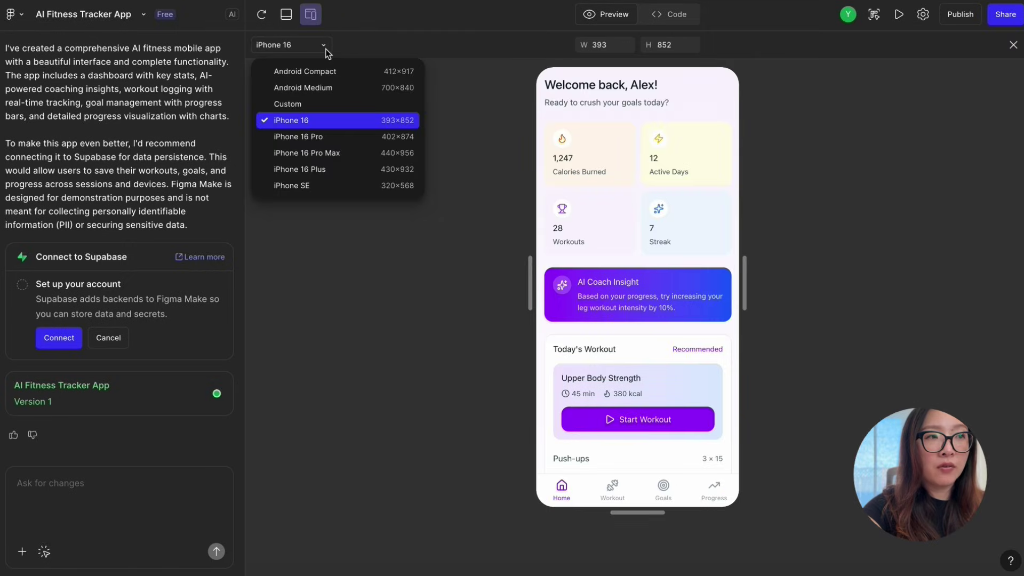
{"action": "left_click", "coordinate": [357, 44]}
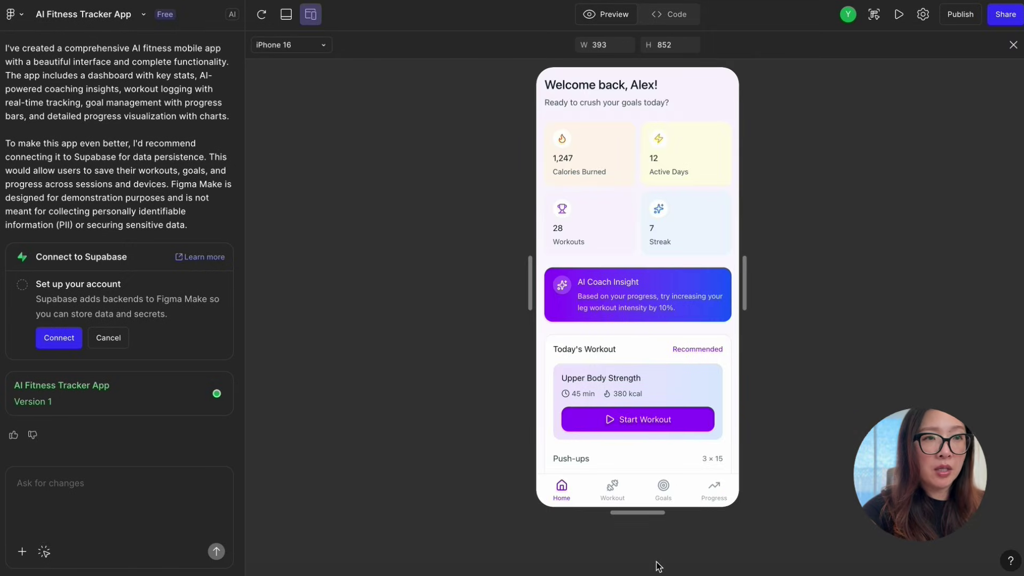
{"action": "left_click", "coordinate": [613, 493]}
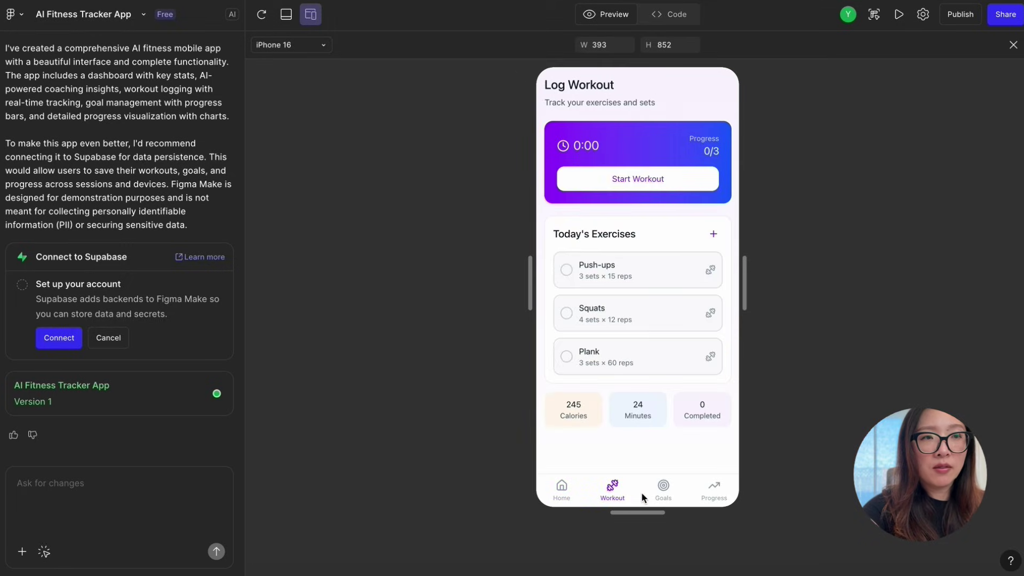
{"action": "left_click", "coordinate": [663, 486]}
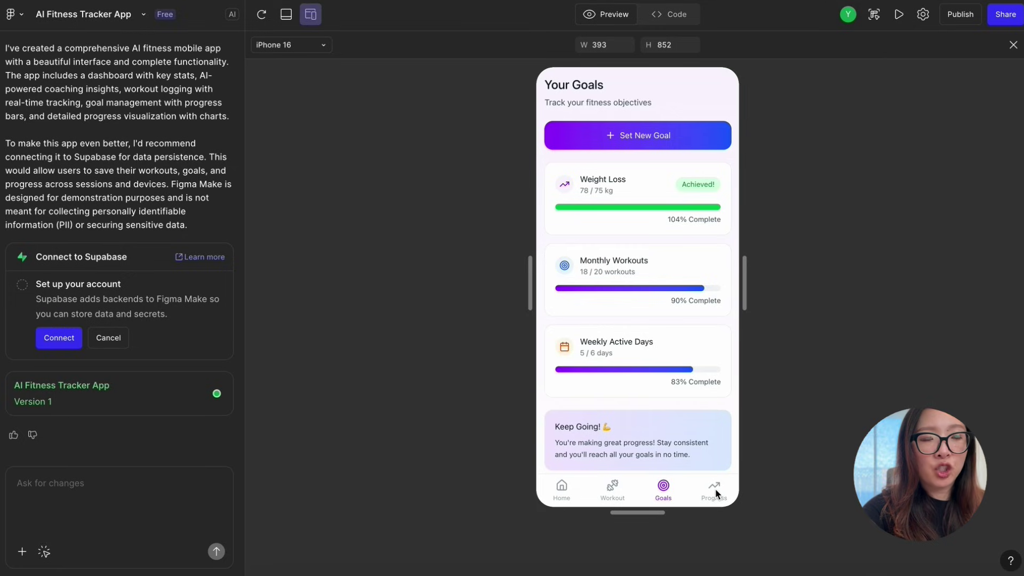
Step: Check the Workout and Progress Tracking screens, then the full-width layout, and return to mobile preview
{"action": "left_click", "coordinate": [634, 493]}
{"action": "left_click", "coordinate": [715, 493]}
{"action": "left_click", "coordinate": [311, 16]}
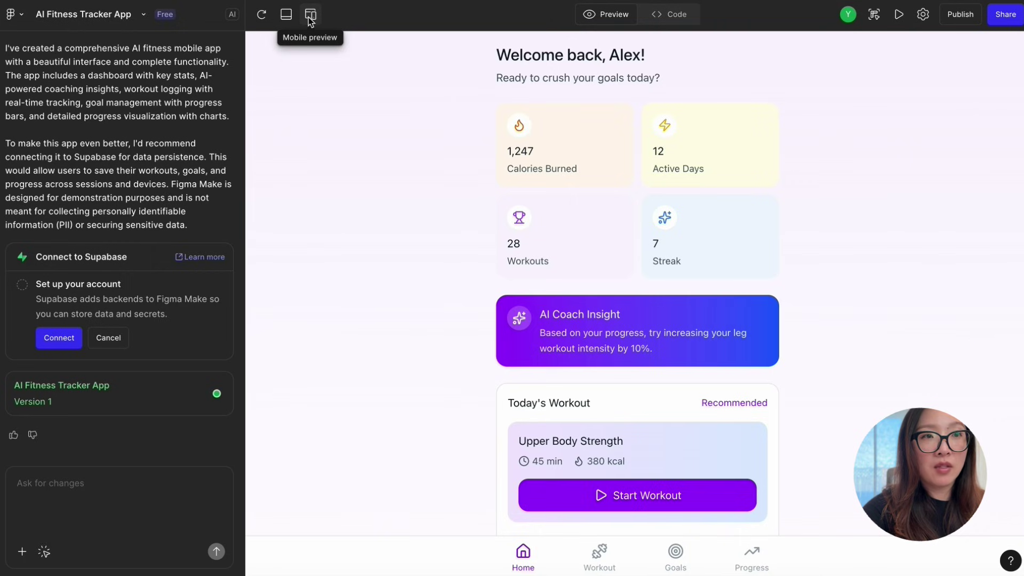
{"action": "left_click", "coordinate": [310, 19]}
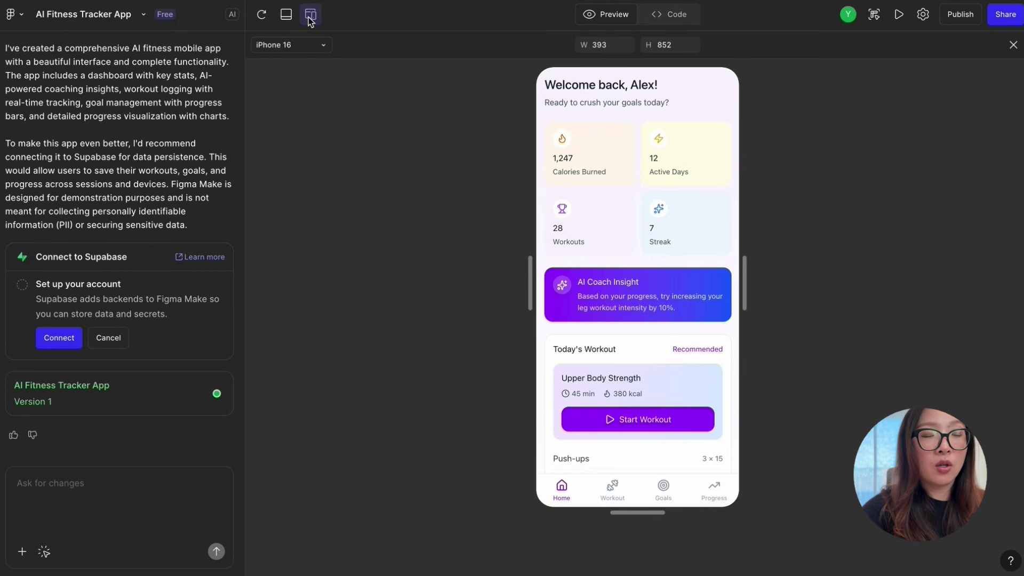
Step: Switch from Preview to Code view to see Progress.tsx and the project file tree
{"action": "left_click", "coordinate": [674, 16]}
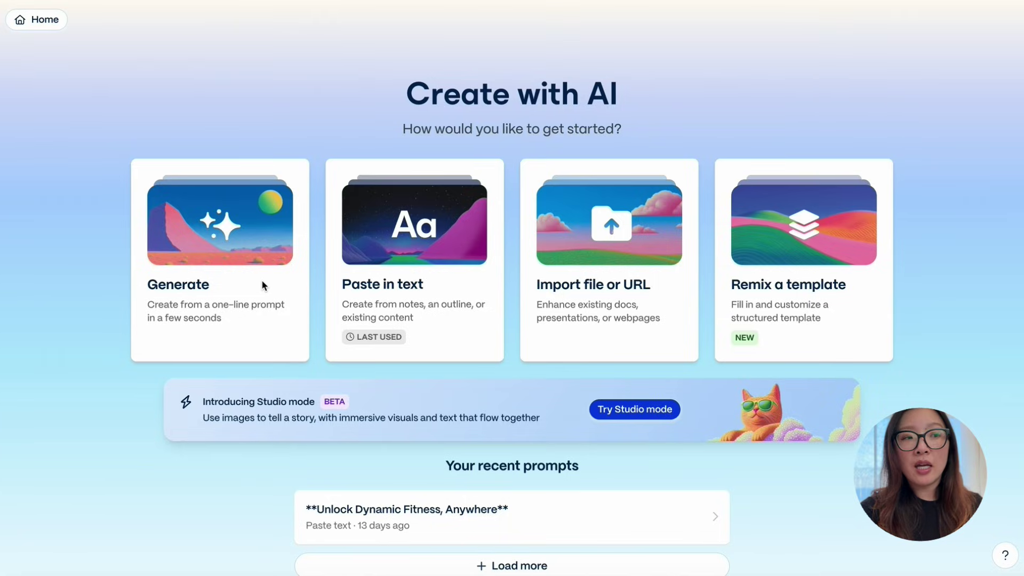
Step: Choose Generate on the Create with AI page to start from a one-line prompt
{"action": "left_click", "coordinate": [237, 269]}
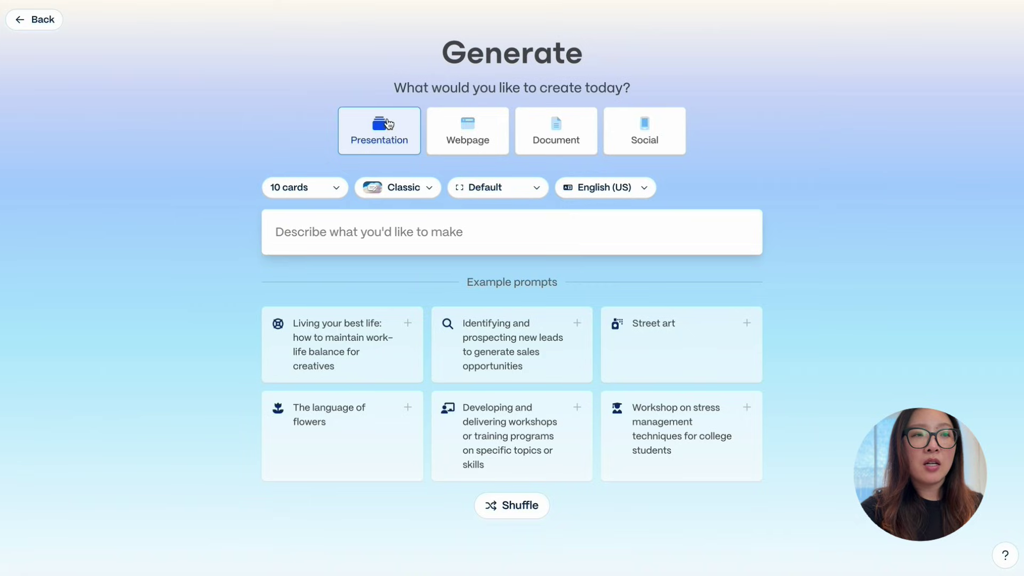
Step: Paste the AI fitness app pitch-deck prompt and generate a 10-card outline
{"action": "left_click", "coordinate": [311, 238]}
{"action": "type", "text": "create a pitch deck for AI fitness app that help users track and achieve fitness goals"}
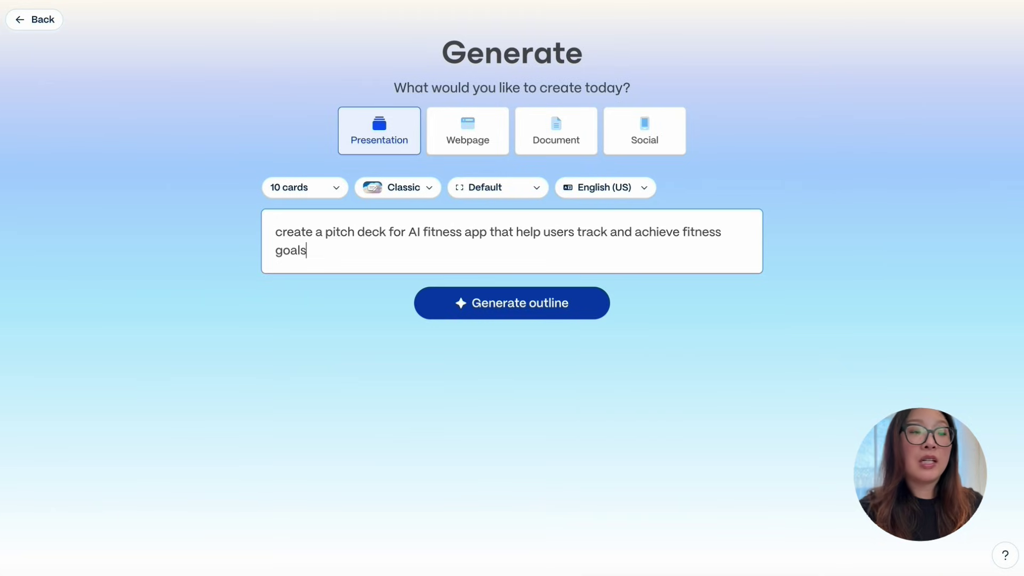
{"action": "left_click", "coordinate": [534, 310]}
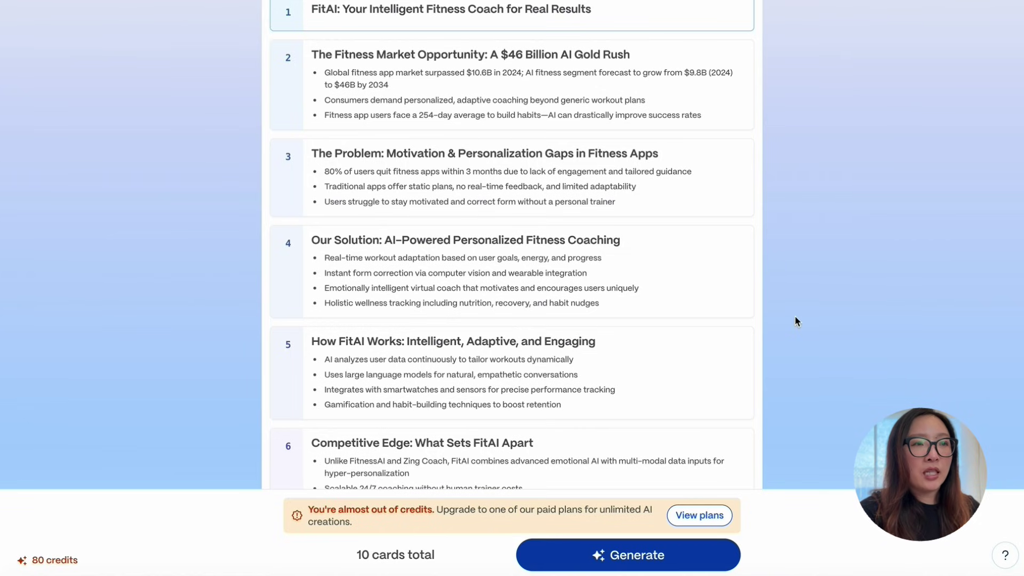
Step: Scroll through the ten FitAI outline cards, from the title card to Join Us seeking $5M
{"action": "scroll", "coordinate": [622, 376], "scroll_direction": "down", "scroll_amount": 4}
{"action": "scroll", "coordinate": [622, 377], "scroll_direction": "down", "scroll_amount": 2}
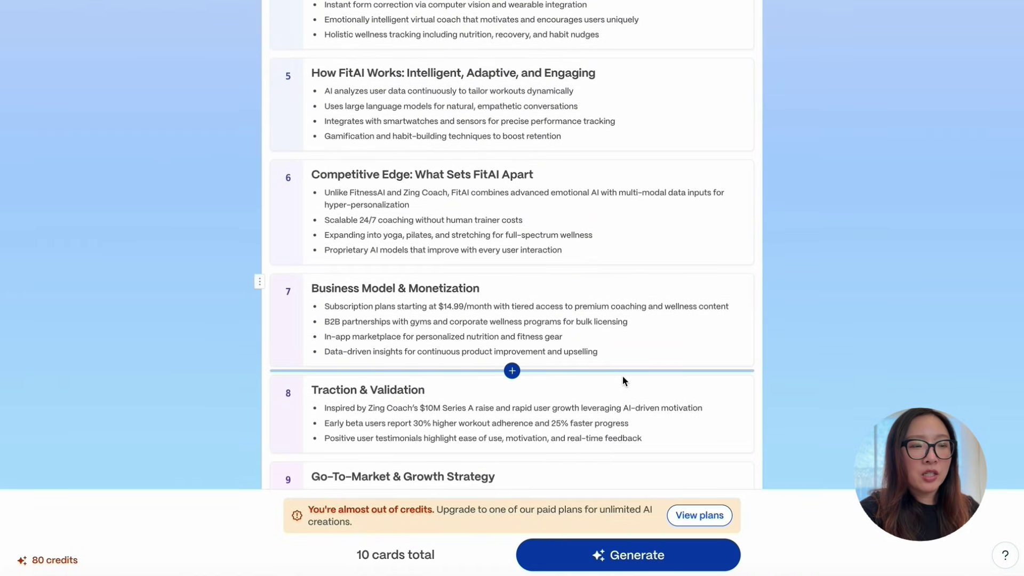
{"action": "scroll", "coordinate": [622, 375], "scroll_direction": "down", "scroll_amount": 1}
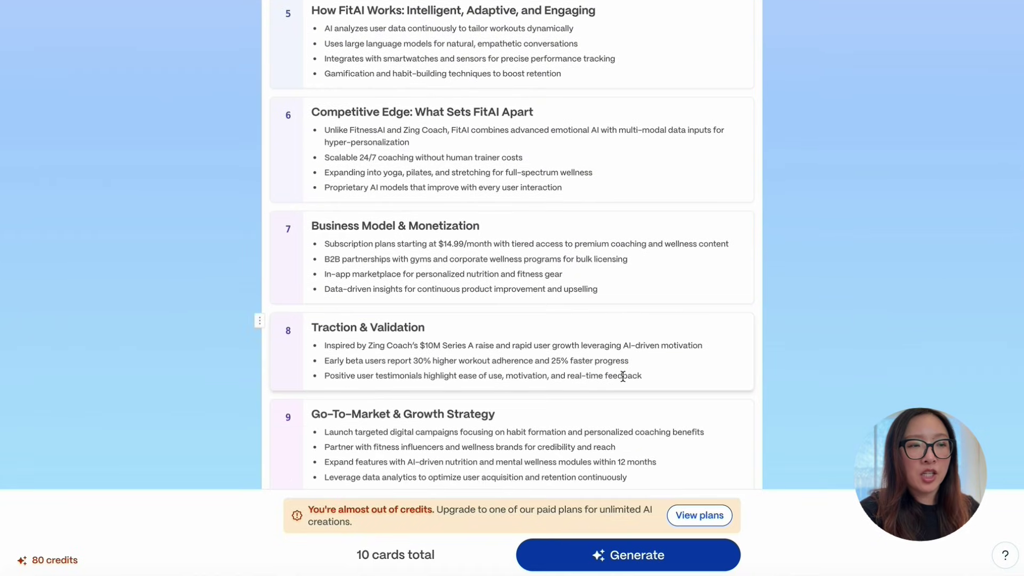
{"action": "scroll", "coordinate": [622, 376], "scroll_direction": "down", "scroll_amount": 2}
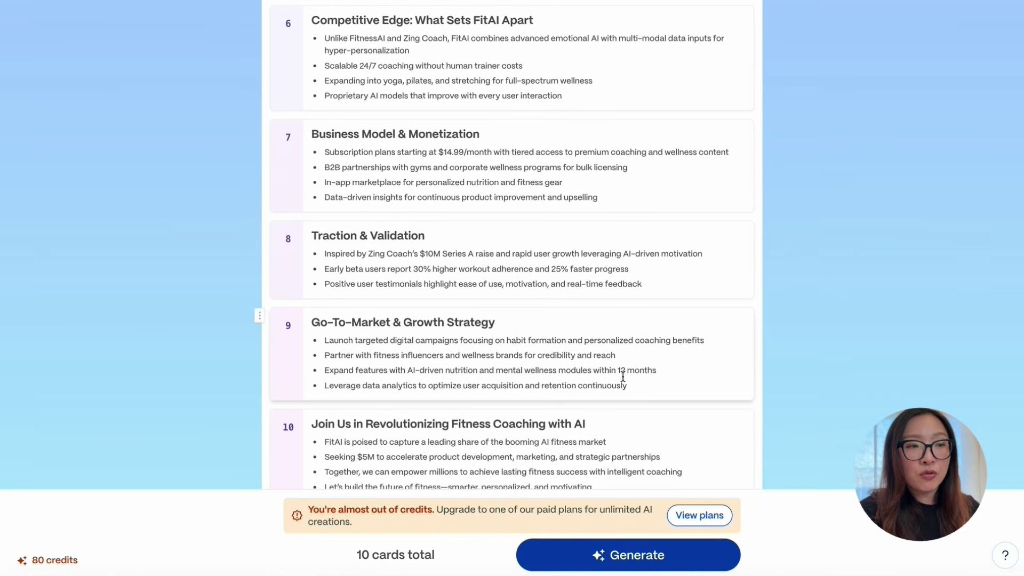
{"action": "scroll", "coordinate": [623, 376], "scroll_direction": "up", "scroll_amount": 12}
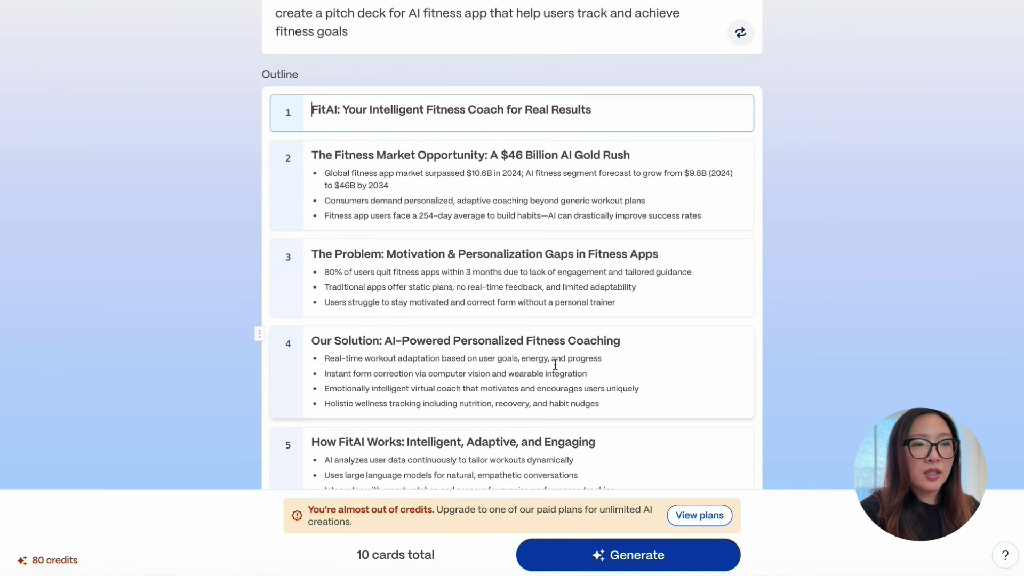
{"action": "scroll", "coordinate": [555, 366], "scroll_direction": "down", "scroll_amount": 6}
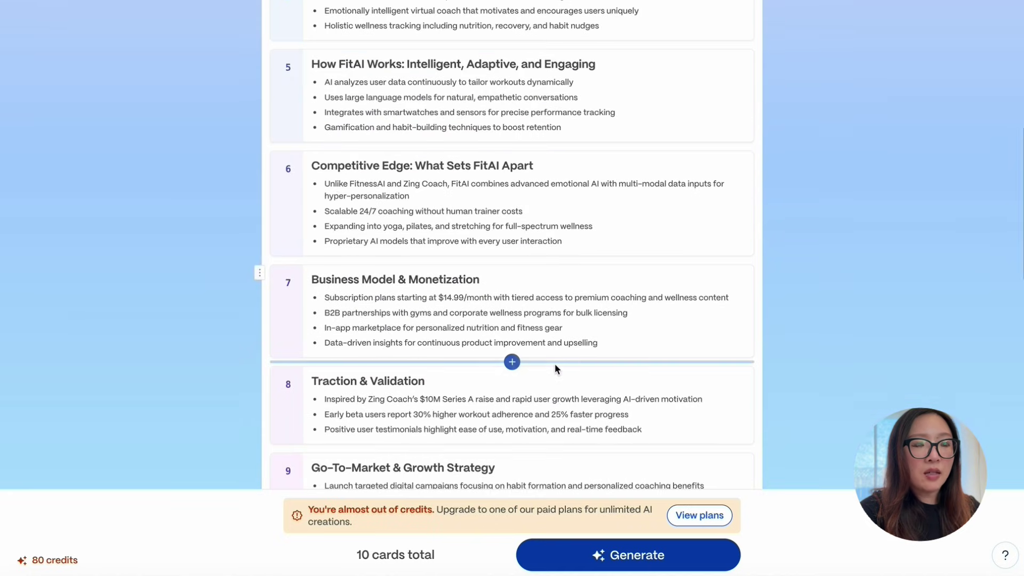
Step: Generate the ten FitAI slides from the outline and scroll through them to the Join Us slide
{"action": "left_click", "coordinate": [629, 564]}
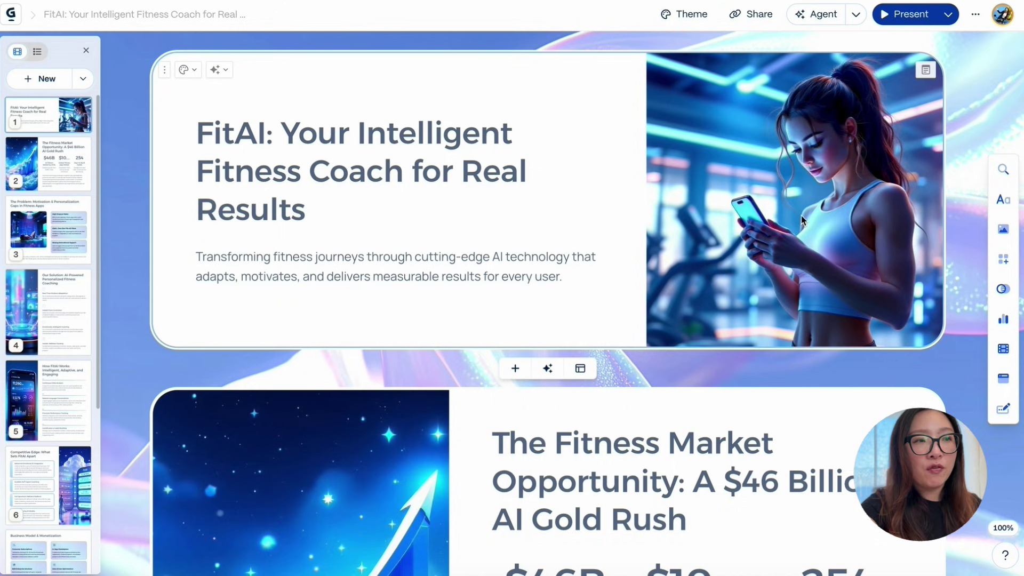
{"action": "scroll", "coordinate": [801, 216], "scroll_direction": "down", "scroll_amount": 6}
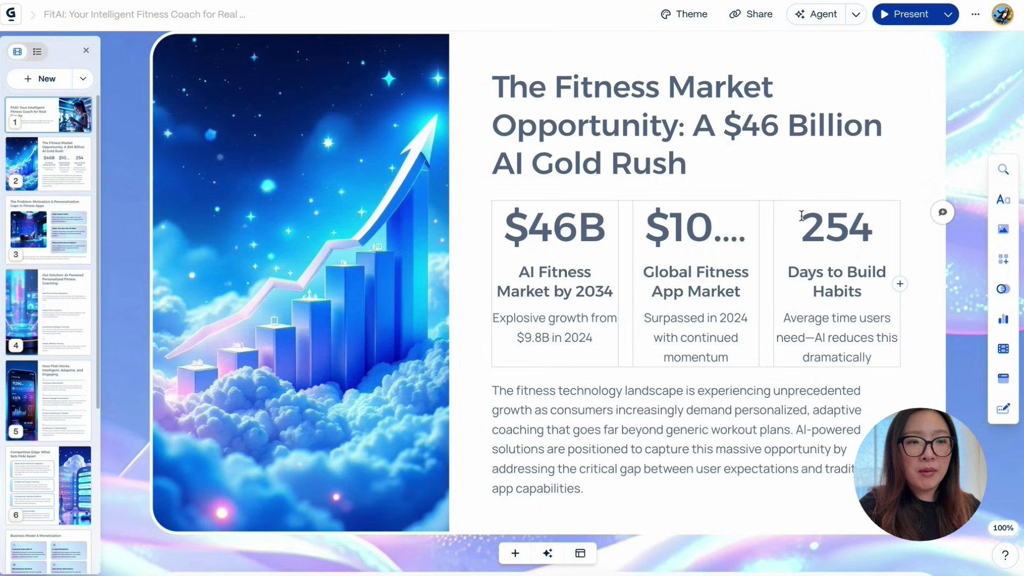
{"action": "scroll", "coordinate": [801, 215], "scroll_direction": "down", "scroll_amount": 7}
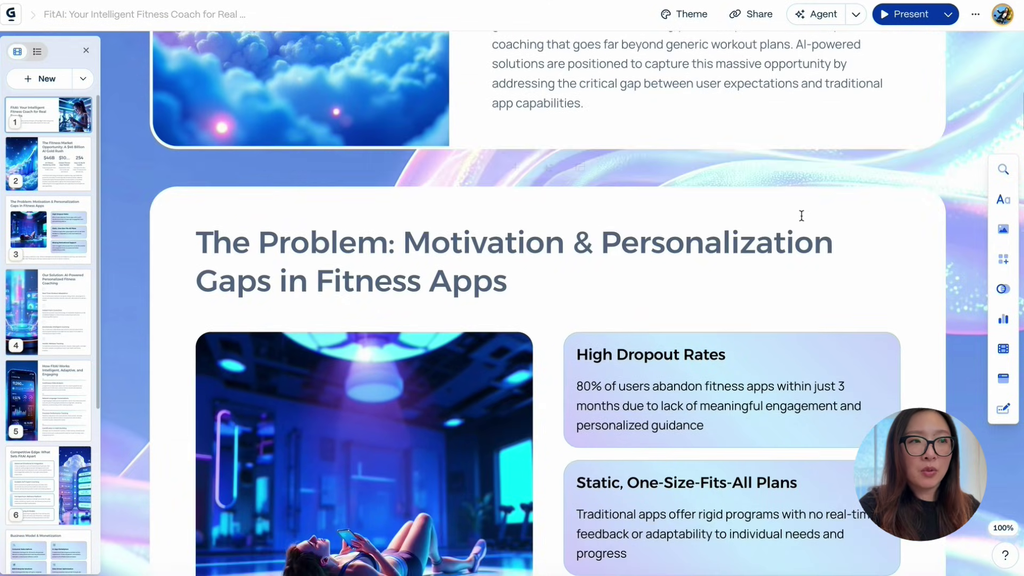
{"action": "scroll", "coordinate": [801, 216], "scroll_direction": "down", "scroll_amount": 2}
{"action": "scroll", "coordinate": [800, 215], "scroll_direction": "down", "scroll_amount": 8}
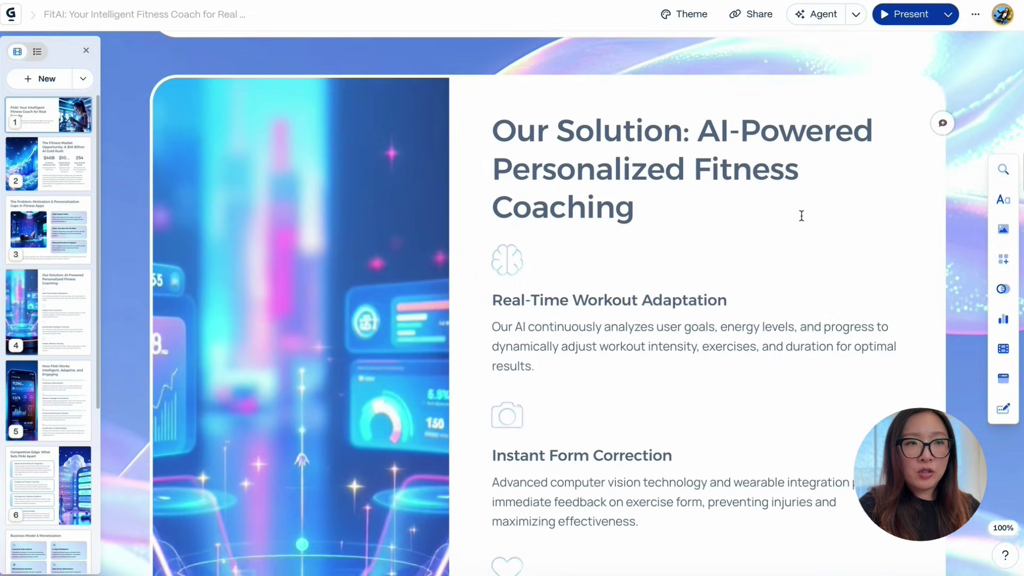
{"action": "scroll", "coordinate": [801, 215], "scroll_direction": "down", "scroll_amount": 1}
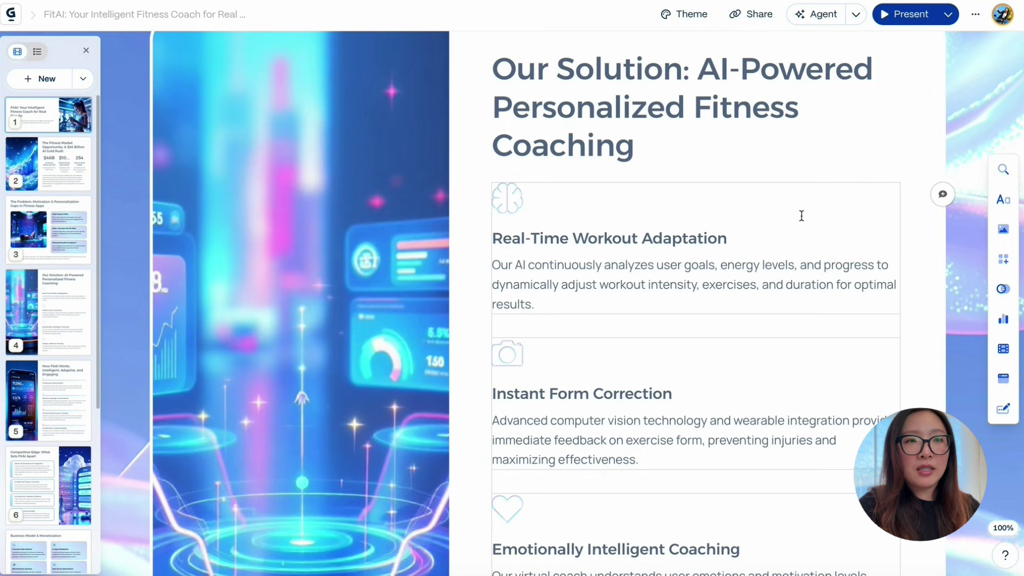
{"action": "scroll", "coordinate": [801, 216], "scroll_direction": "down", "scroll_amount": 8}
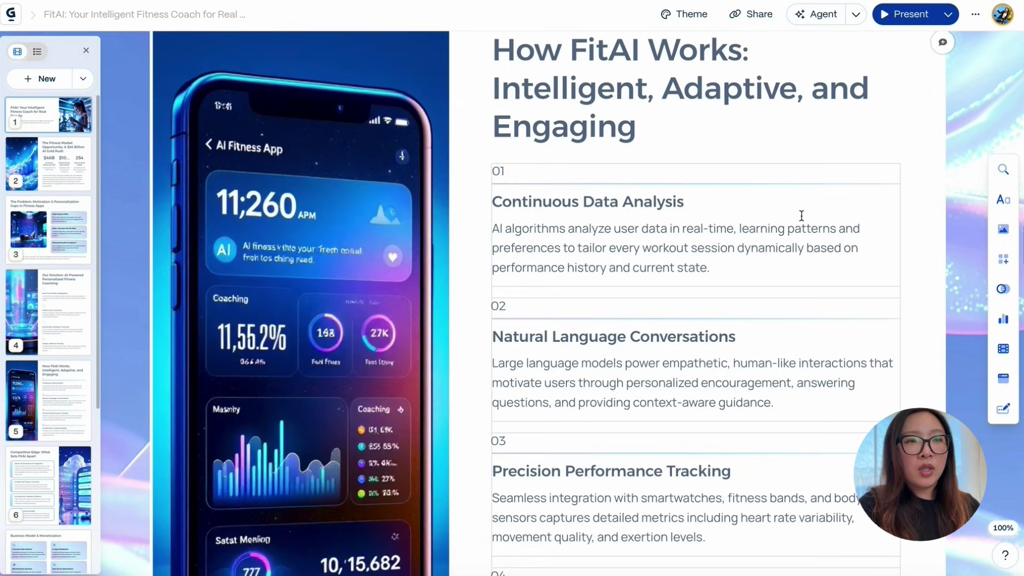
{"action": "scroll", "coordinate": [801, 216], "scroll_direction": "down", "scroll_amount": 8}
{"action": "scroll", "coordinate": [800, 215], "scroll_direction": "down", "scroll_amount": 3}
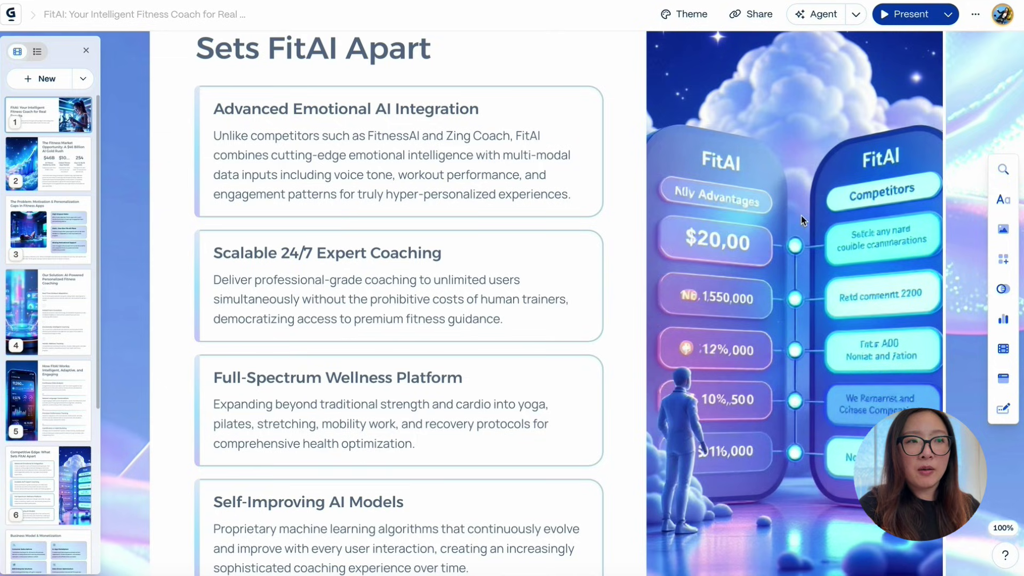
{"action": "scroll", "coordinate": [800, 215], "scroll_direction": "down", "scroll_amount": 5}
{"action": "scroll", "coordinate": [801, 215], "scroll_direction": "down", "scroll_amount": 1}
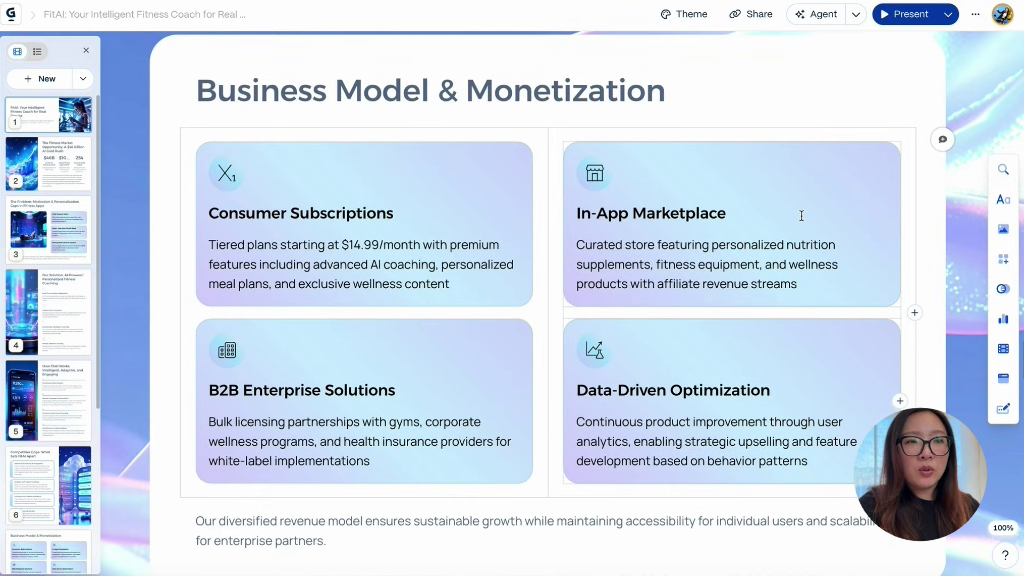
{"action": "scroll", "coordinate": [801, 215], "scroll_direction": "down", "scroll_amount": 10}
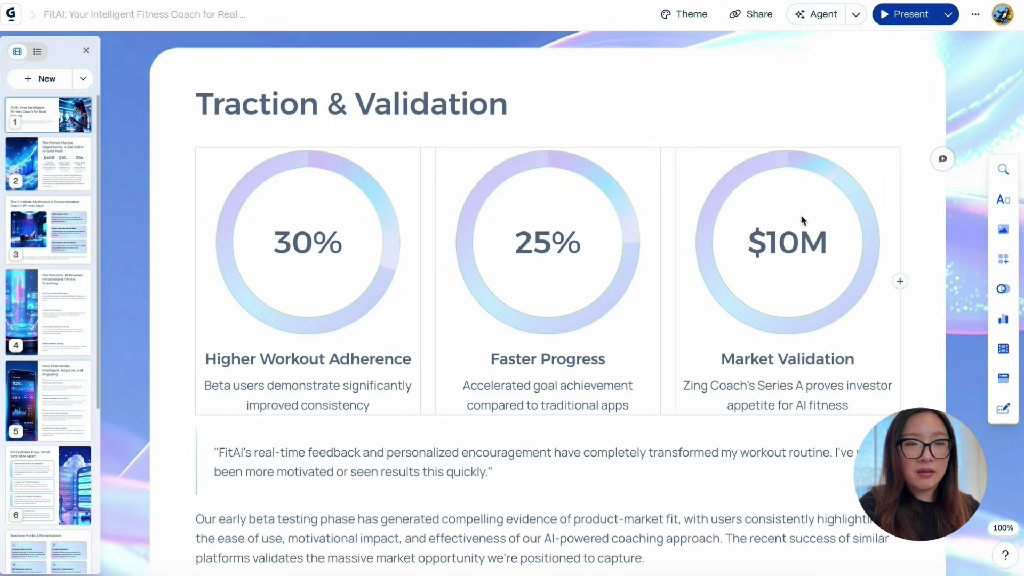
{"action": "scroll", "coordinate": [800, 216], "scroll_direction": "down", "scroll_amount": 10}
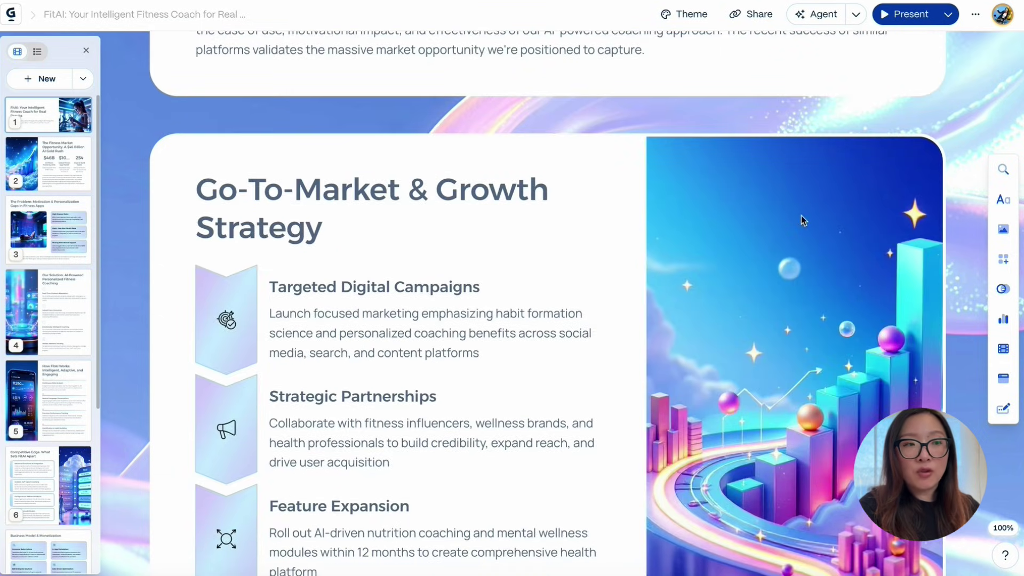
{"action": "scroll", "coordinate": [801, 215], "scroll_direction": "down", "scroll_amount": 10}
{"action": "scroll", "coordinate": [801, 215], "scroll_direction": "down", "scroll_amount": 6}
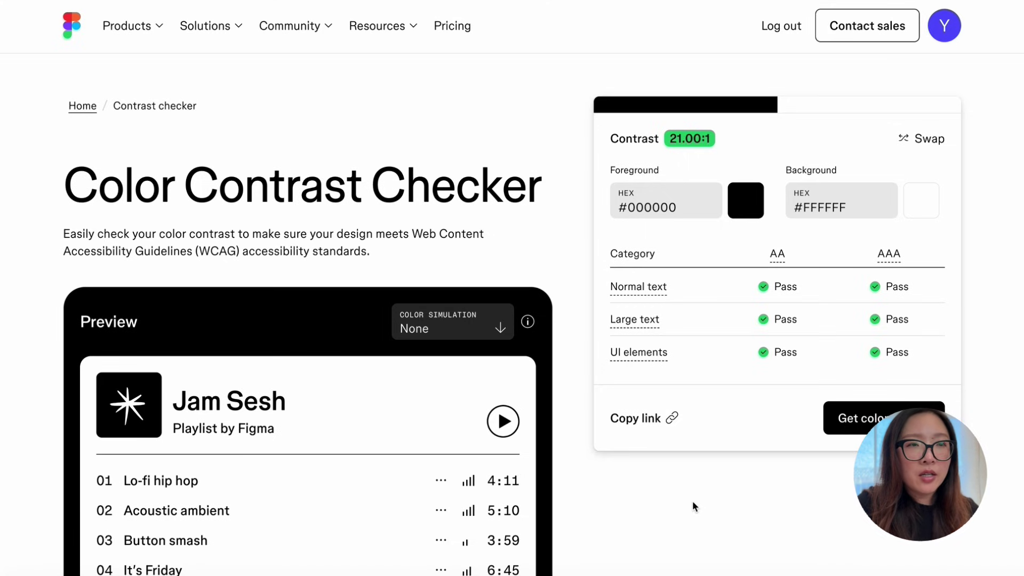
Step: Select the foreground #000000 and background #FFFFFF hex values in the contrast checker
{"action": "scroll", "coordinate": [692, 500], "scroll_direction": "down", "scroll_amount": 10}
{"action": "left_click", "coordinate": [673, 172]}
{"action": "left_click_drag", "start_coordinate": [684, 176], "coordinate": [604, 184]}
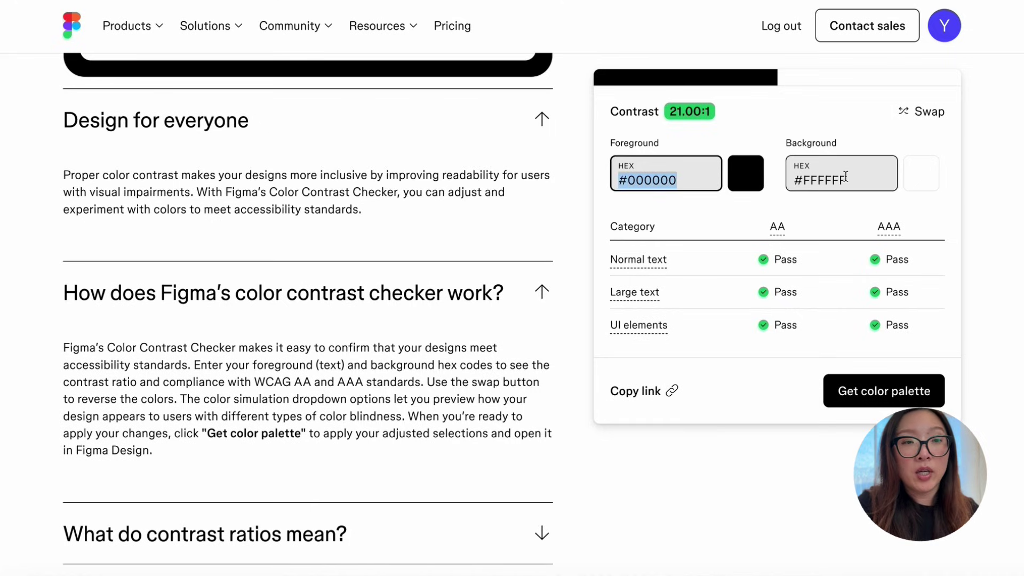
{"action": "left_click_drag", "start_coordinate": [848, 176], "coordinate": [788, 179]}
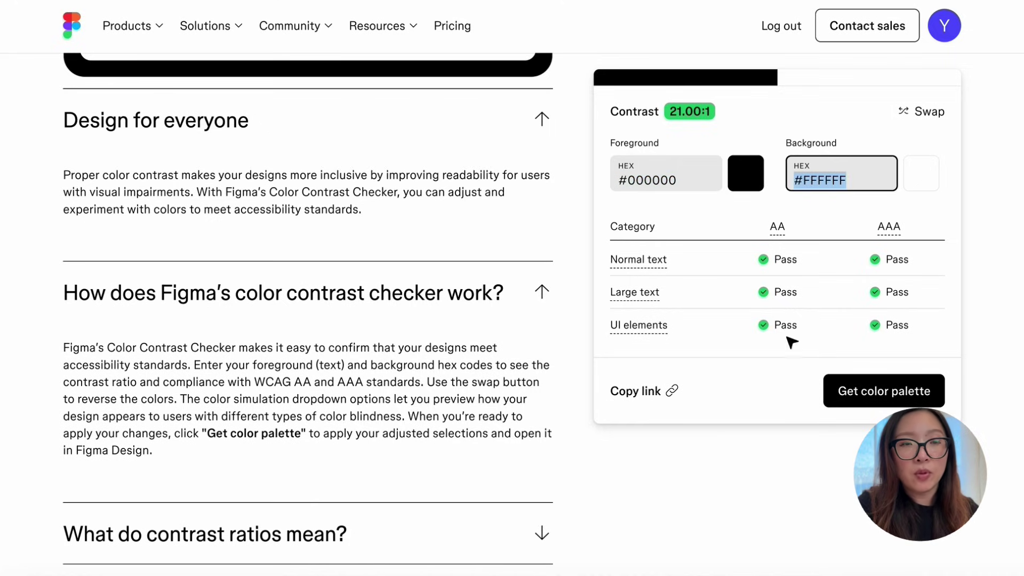